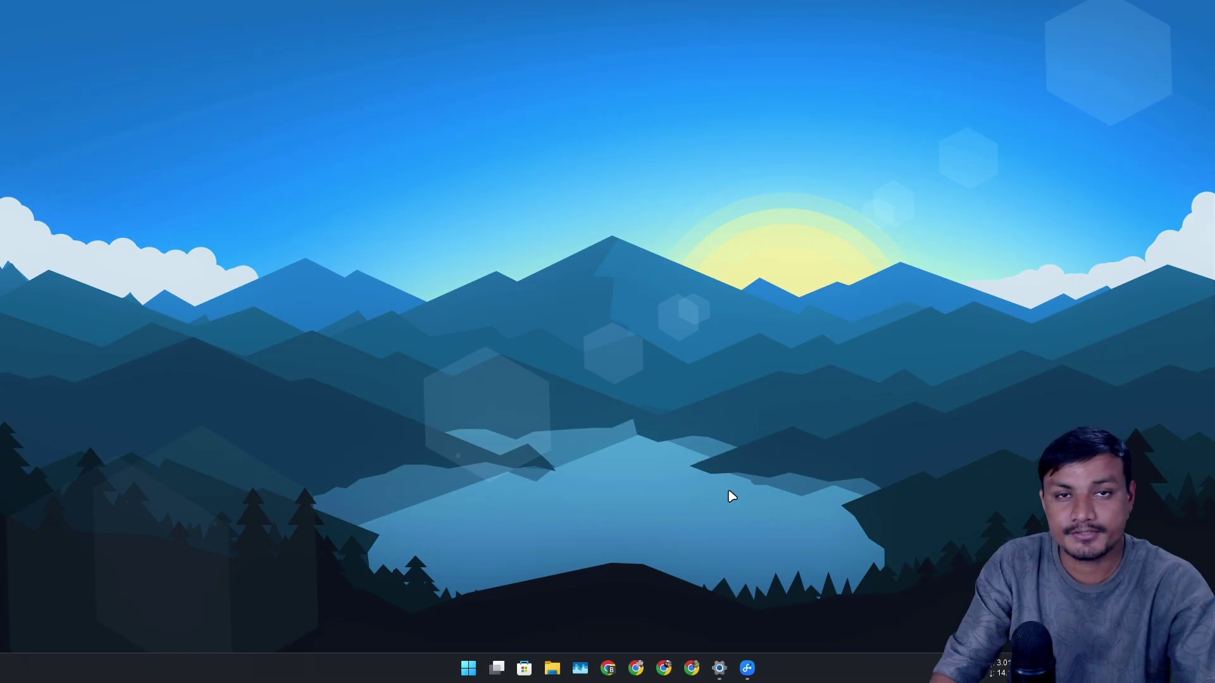
# Open Settings and go to Bluetooth & devices > Mobile devices.
pyautogui.click(720, 668)
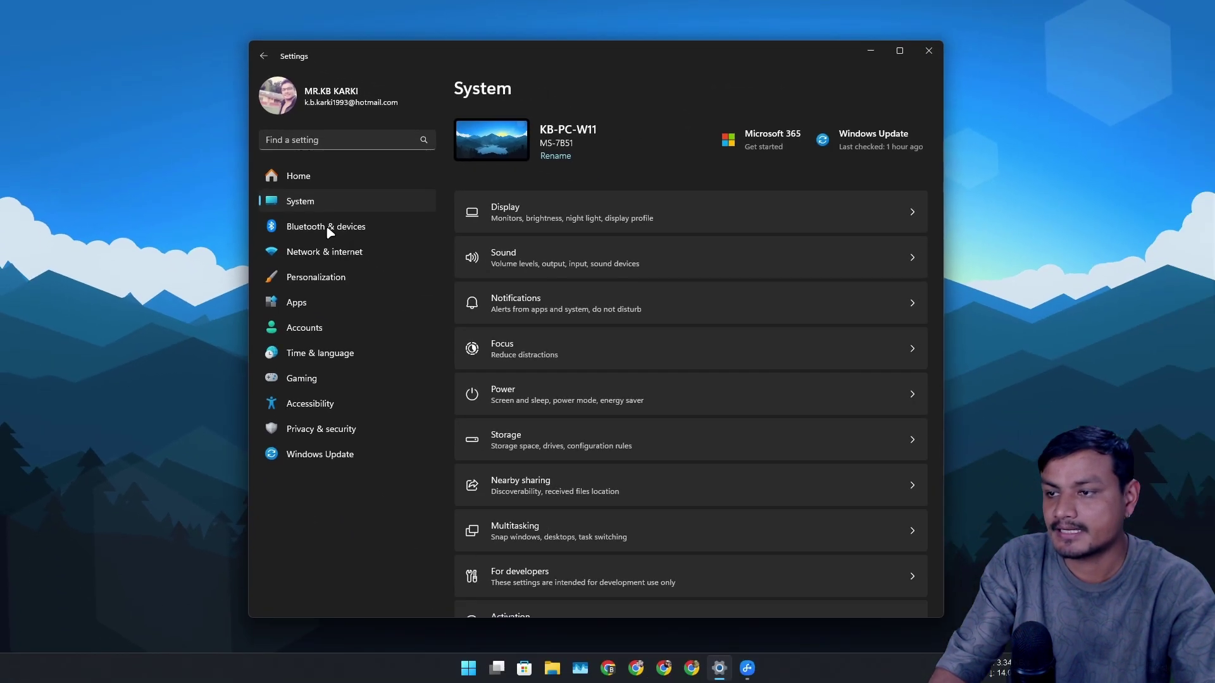
pyautogui.click(564, 383)
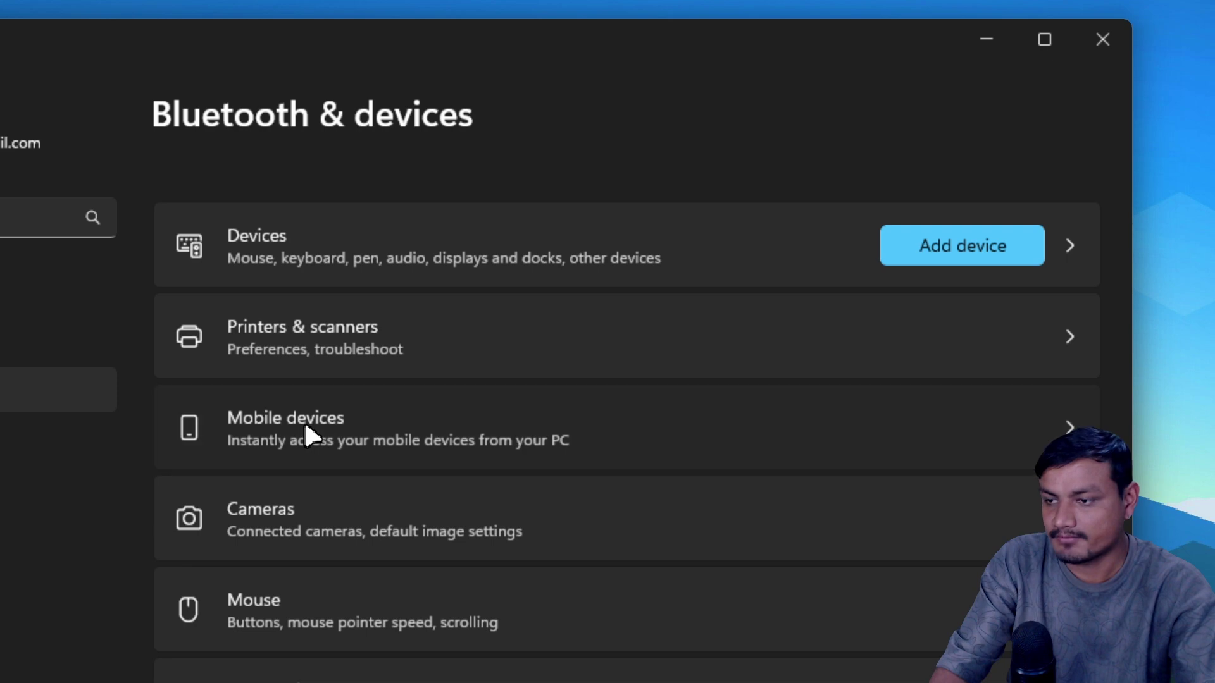
pyautogui.click(305, 426)
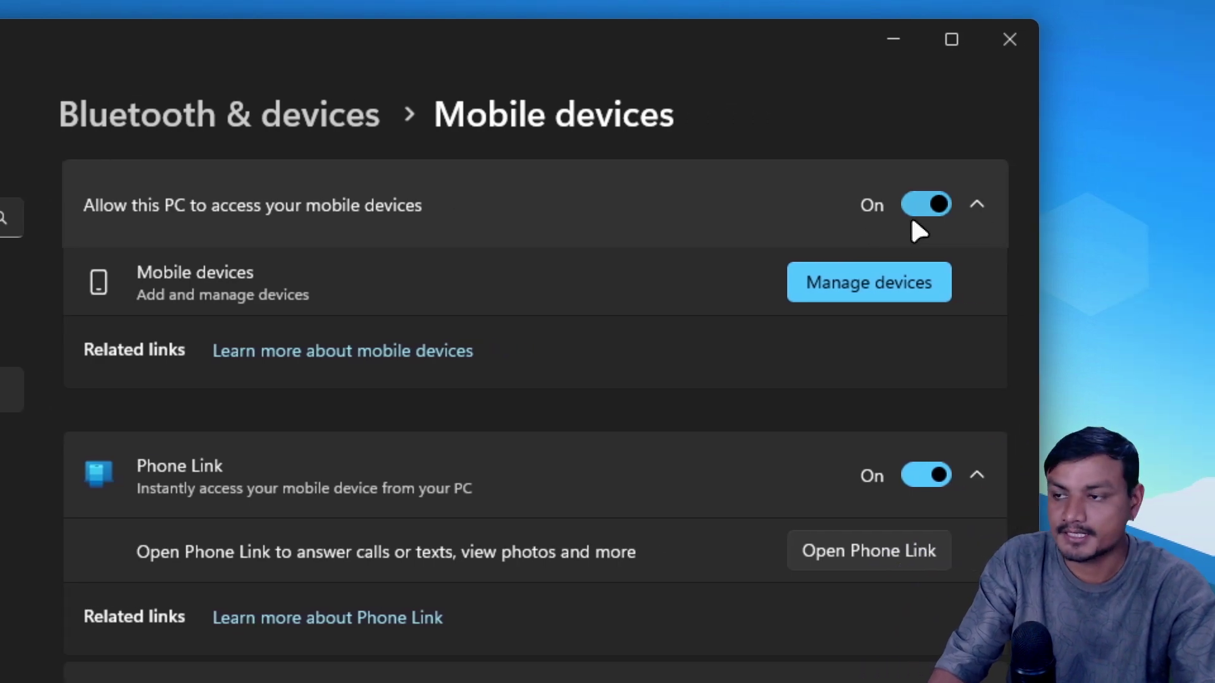
# Open Manage devices to see the phones linked to this PC.
pyautogui.click(850, 282)
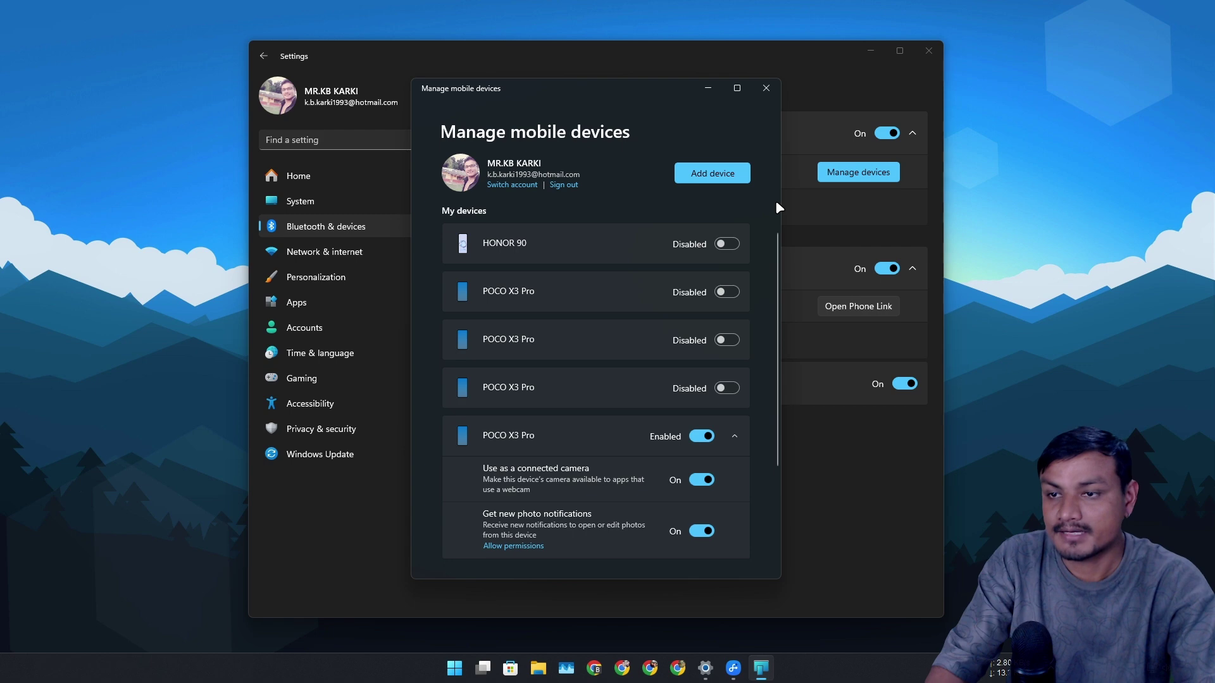
# Link the phone via Add device, then close the mirror window and Manage mobile devices.
pyautogui.click(707, 182)
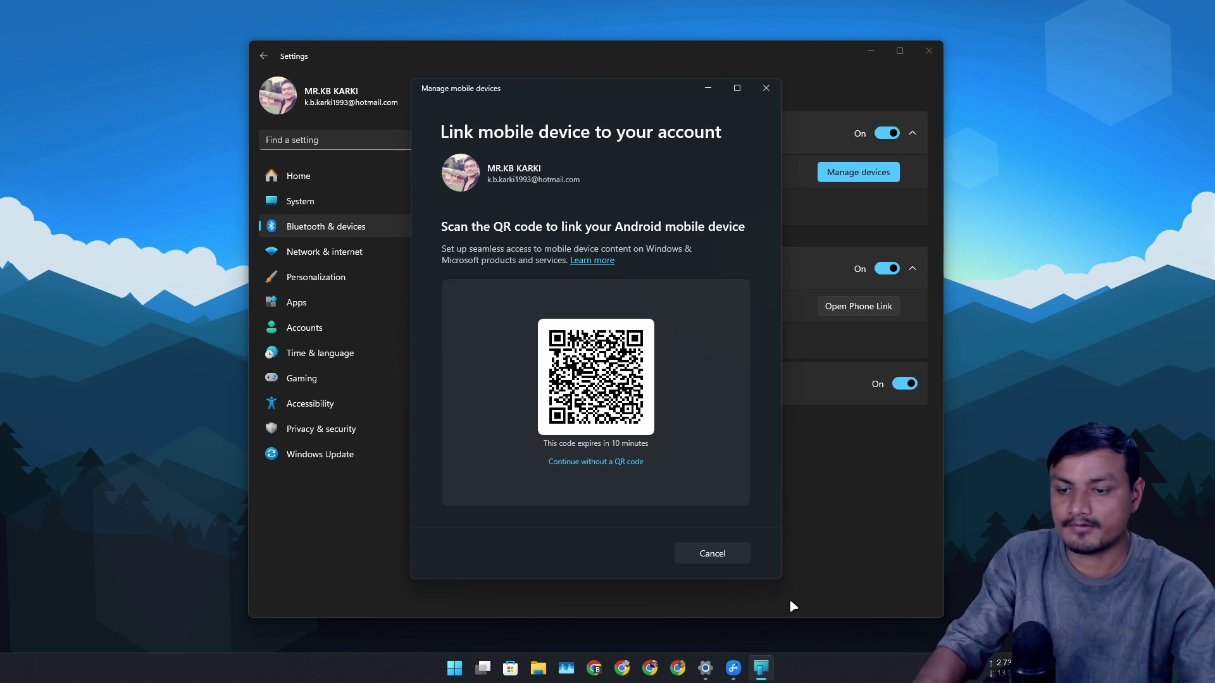
pyautogui.click(733, 667)
pyautogui.moveTo(170, 14); pyautogui.dragTo(245, 43)
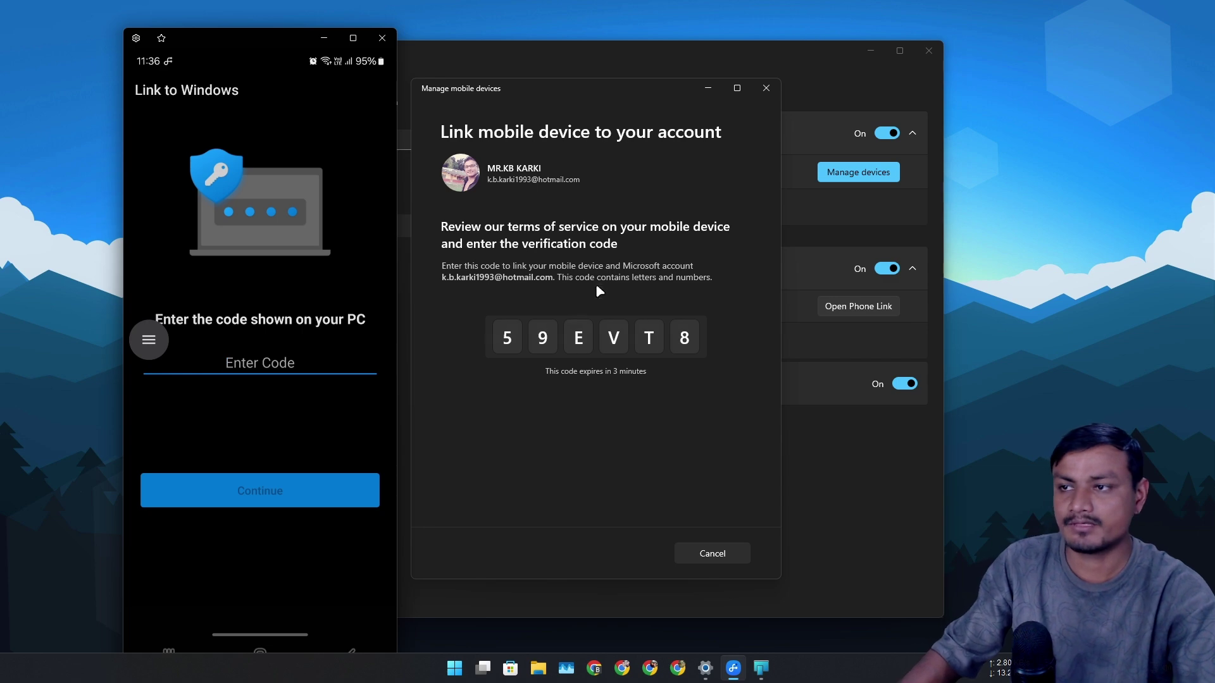
pyautogui.click(387, 35)
pyautogui.click(761, 93)
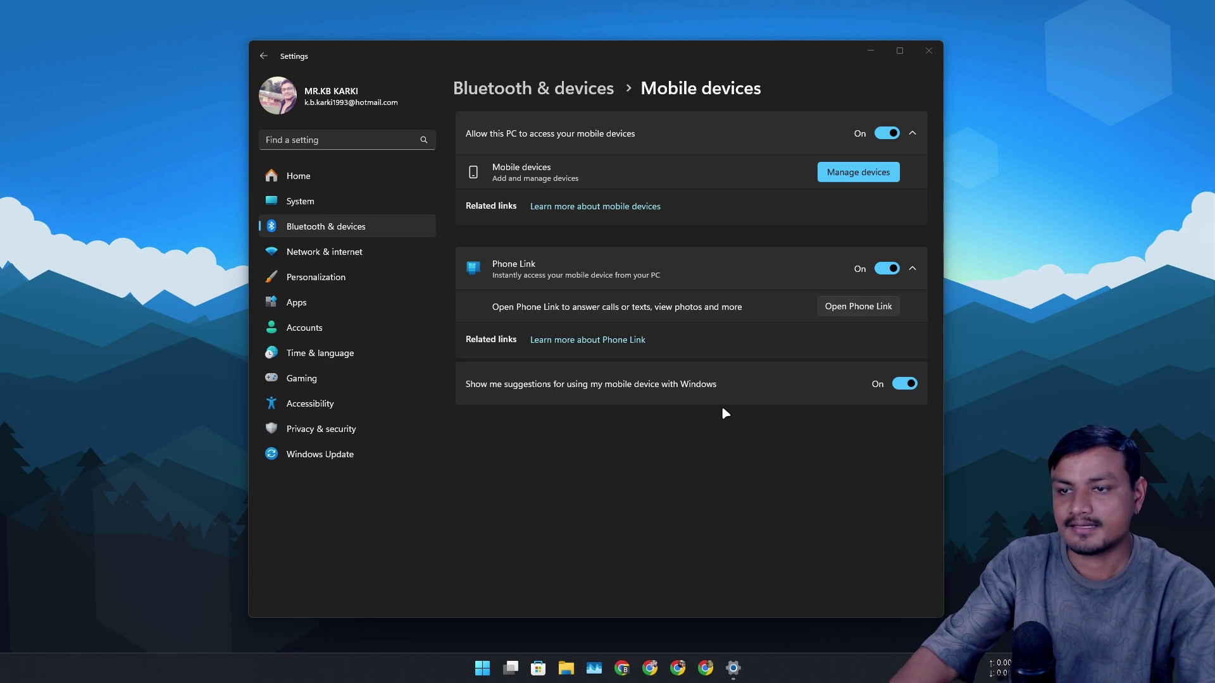
# Keep POCO X3 Pro enabled with Not now and set Get new photo notifications Off.
pyautogui.click(849, 184)
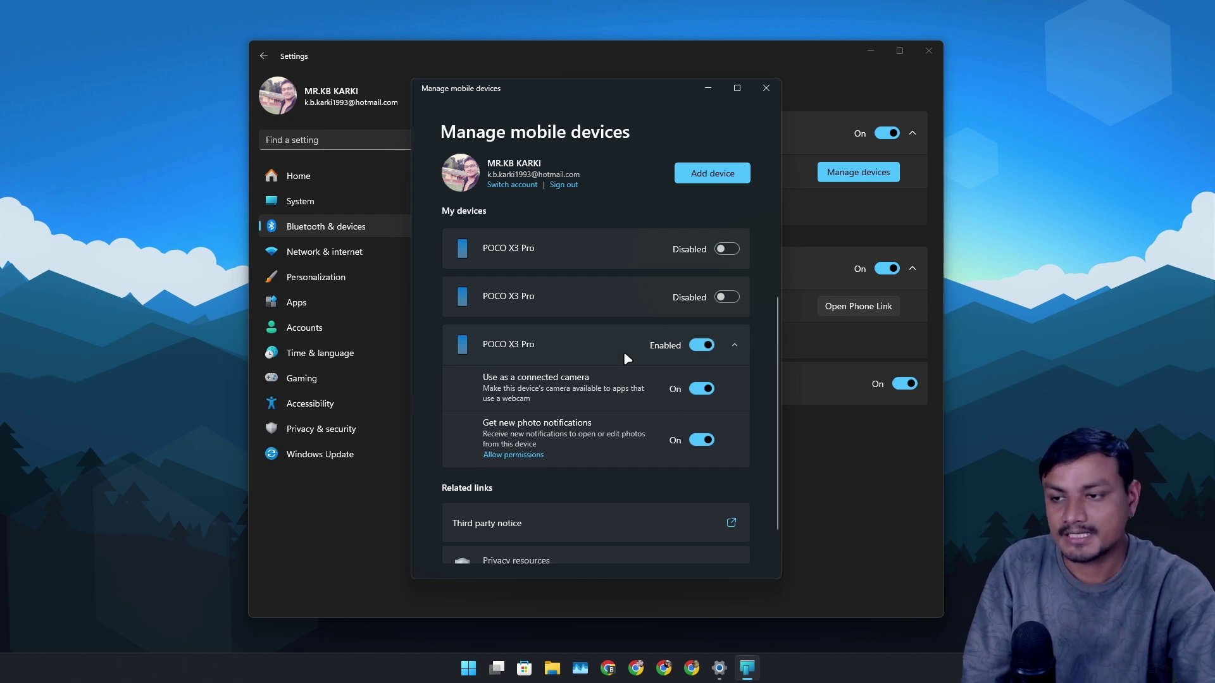
pyautogui.click(698, 345)
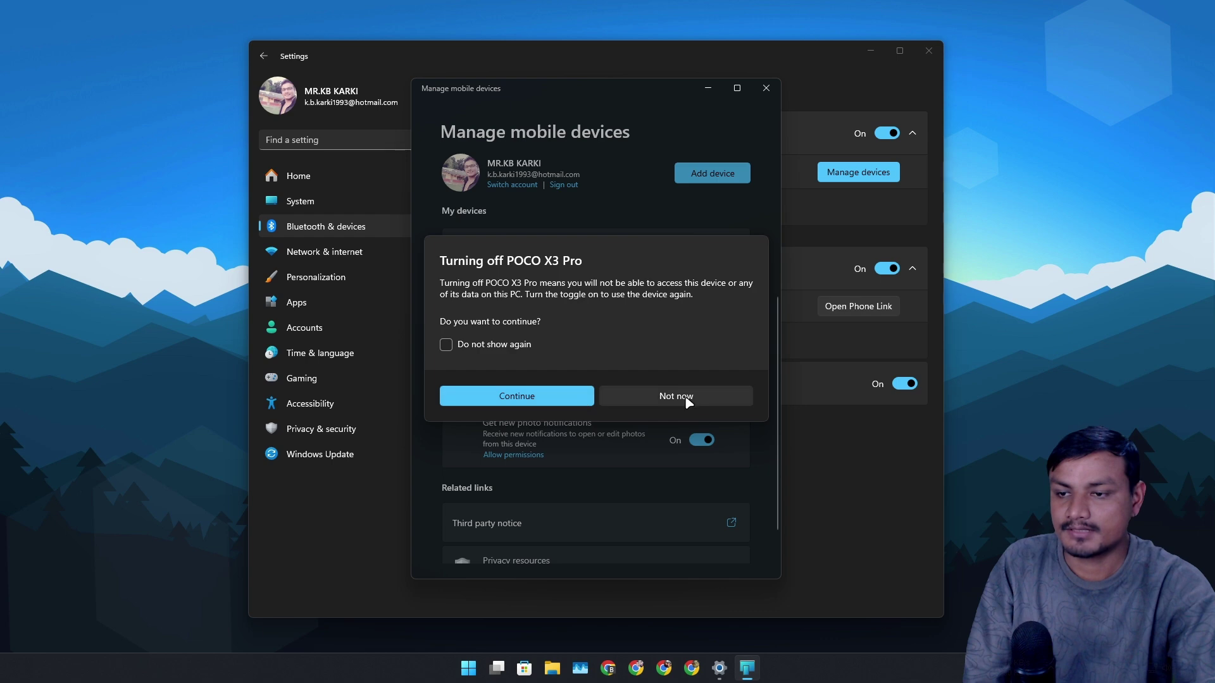
pyautogui.click(687, 400)
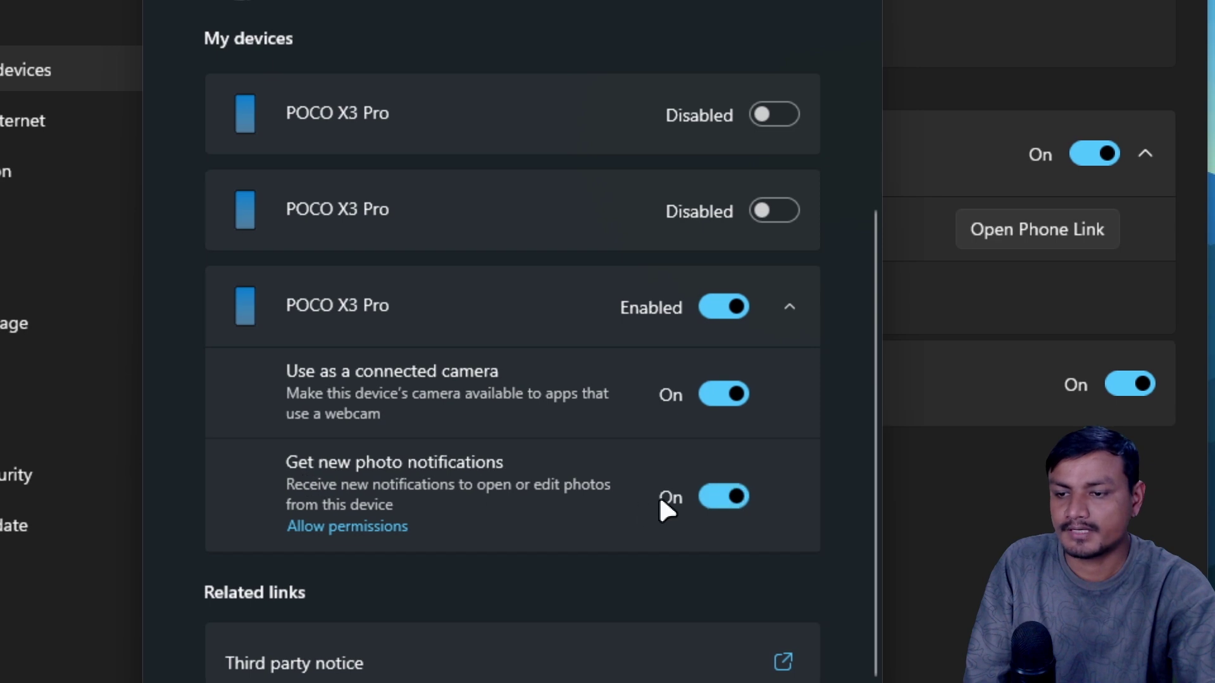
pyautogui.click(725, 497)
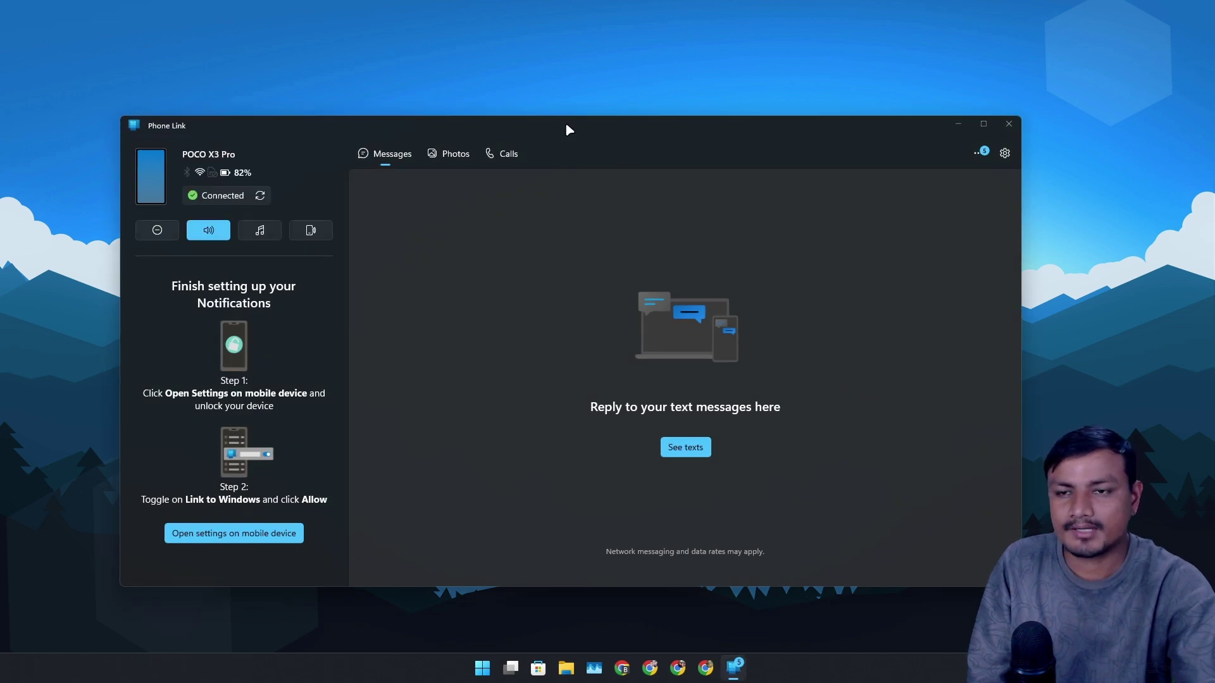
# Nudge the Phone Link window slightly, then close Phone Link.
pyautogui.moveTo(565, 123); pyautogui.dragTo(568, 116)
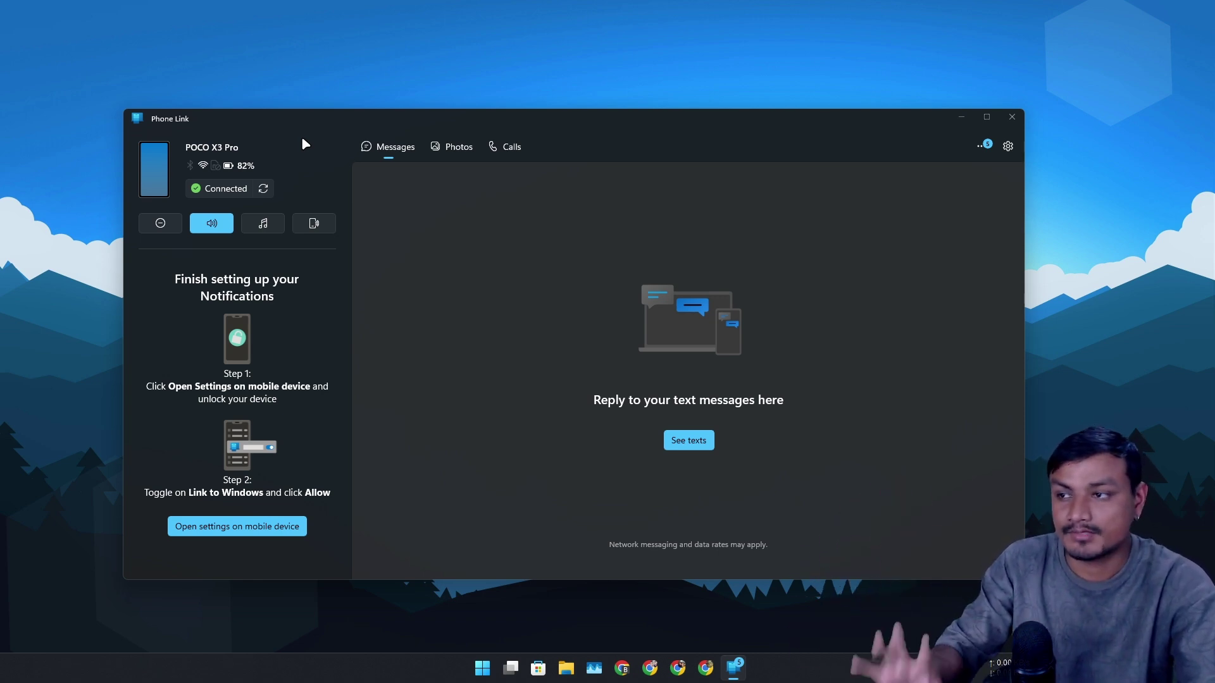
pyautogui.click(1012, 117)
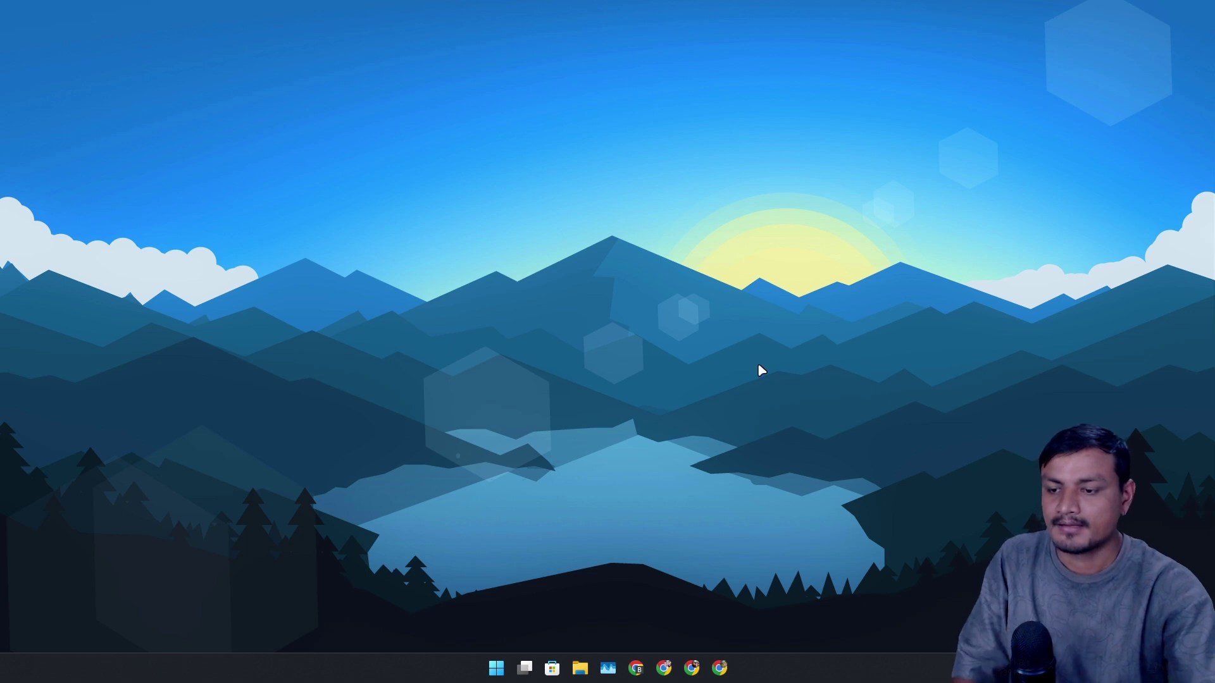
# Launch Camera from a Start search for 'cm' and switch to the POCO X3 Pro camera.
pyautogui.click(496, 668)
pyautogui.click(588, 213)
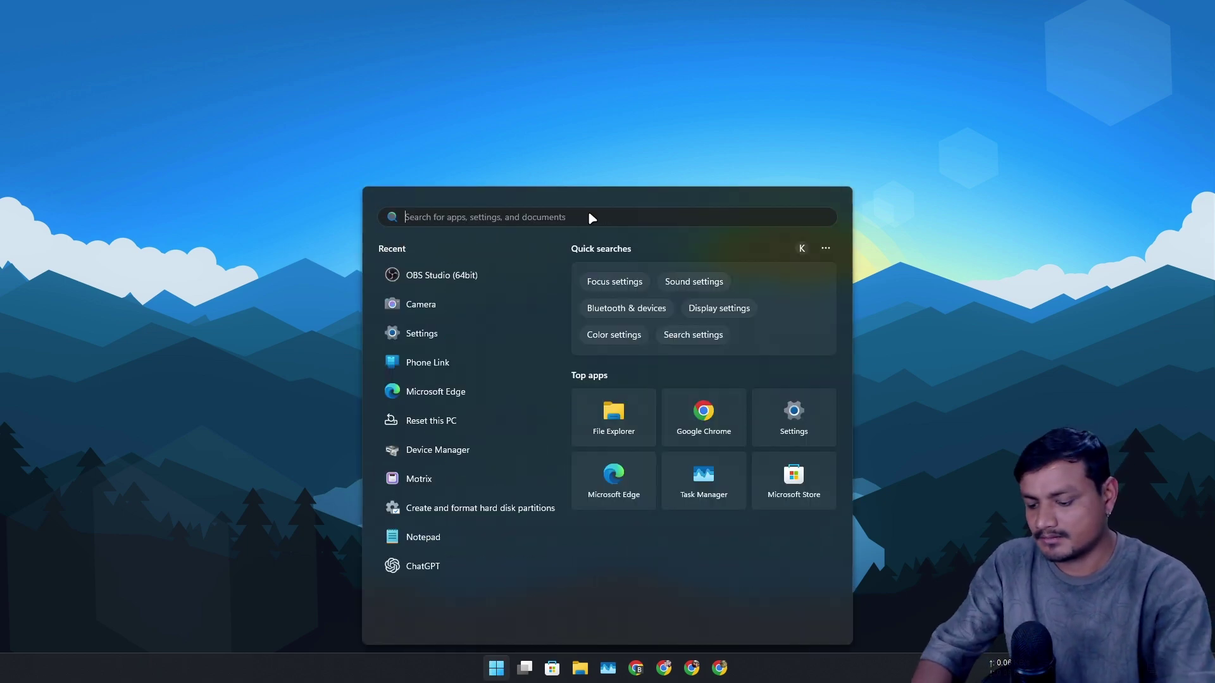
pyautogui.write('cm')
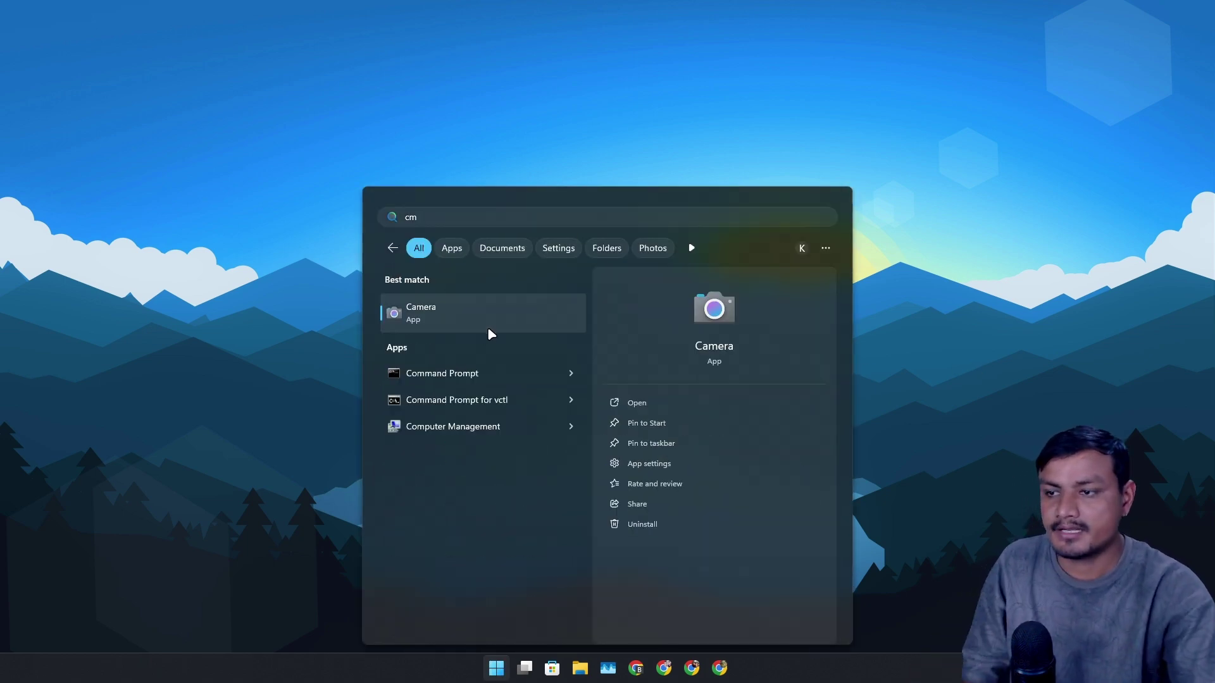
pyautogui.click(488, 329)
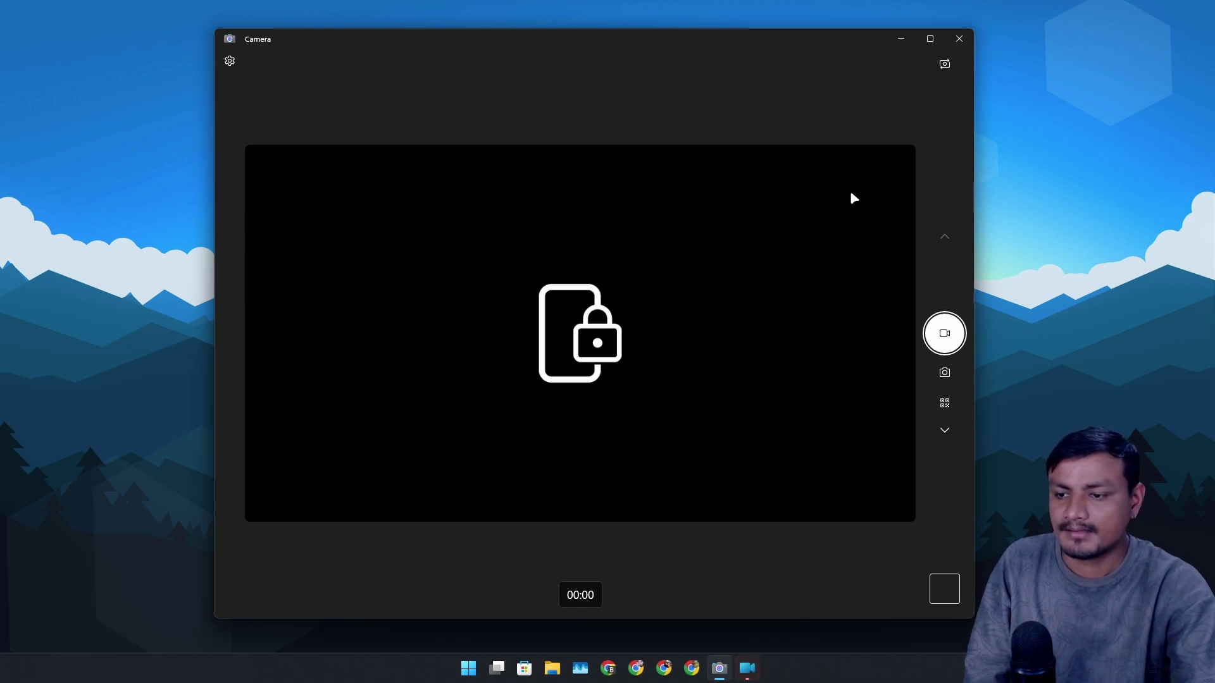
pyautogui.click(747, 668)
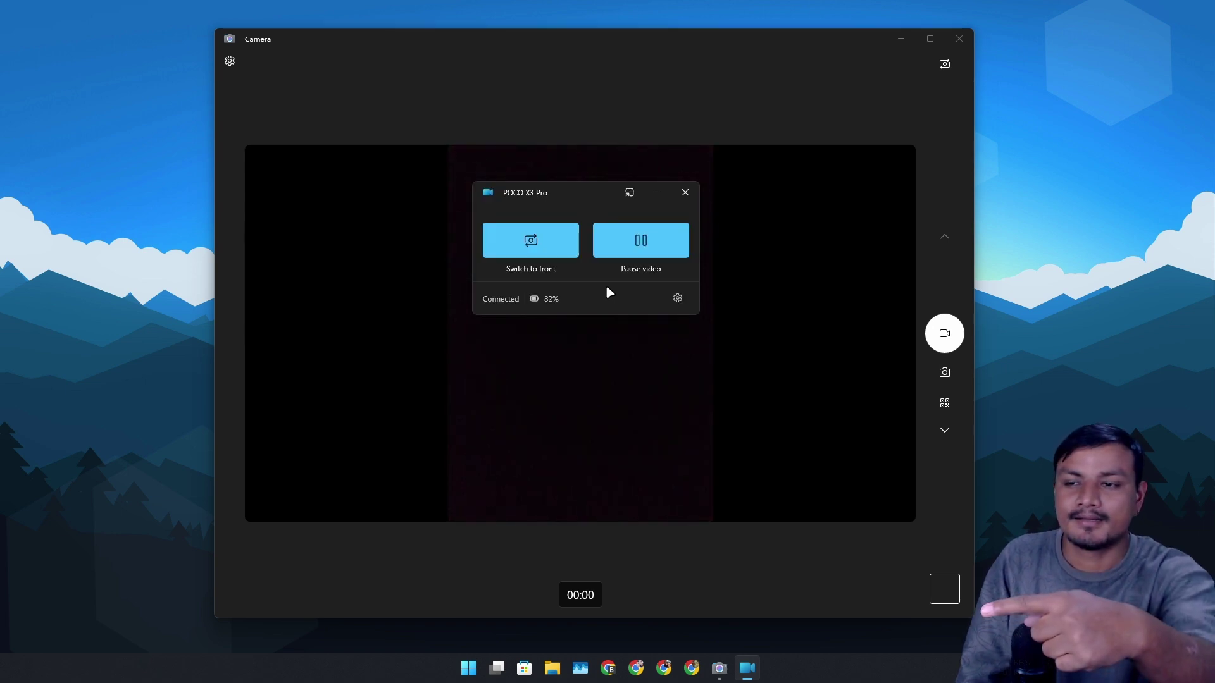
# Reposition the phone camera controls and switch the stream to the front camera.
pyautogui.moveTo(585, 194); pyautogui.dragTo(154, 180)
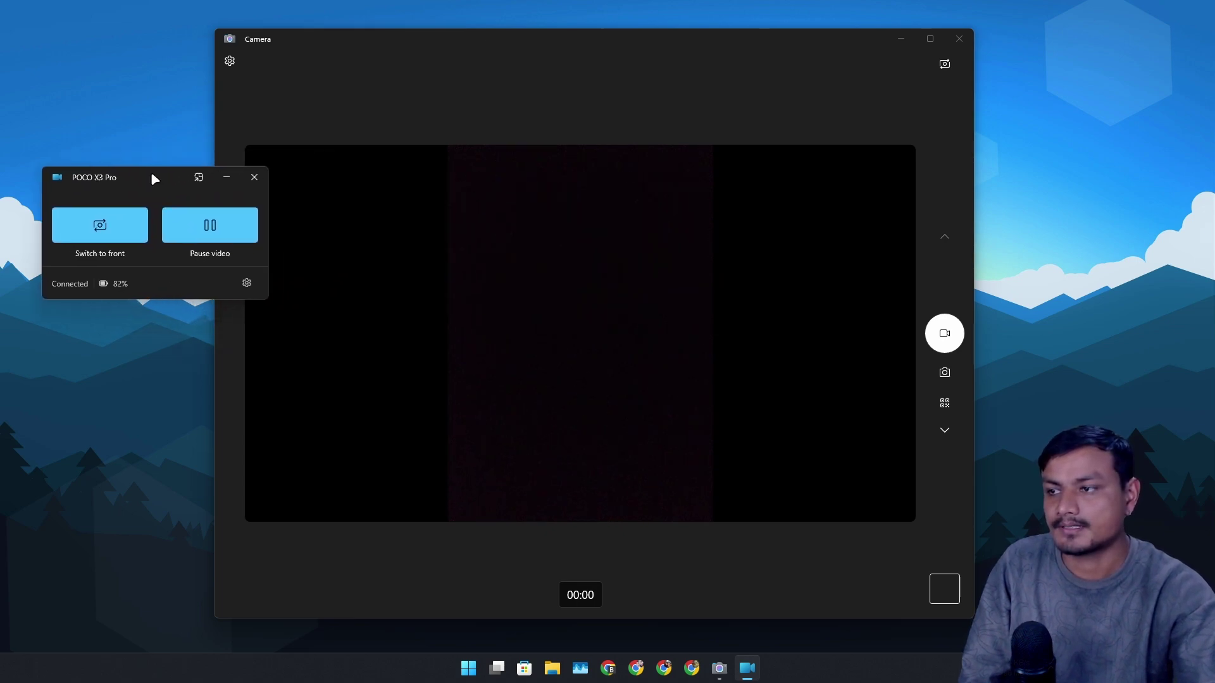
pyautogui.click(233, 176)
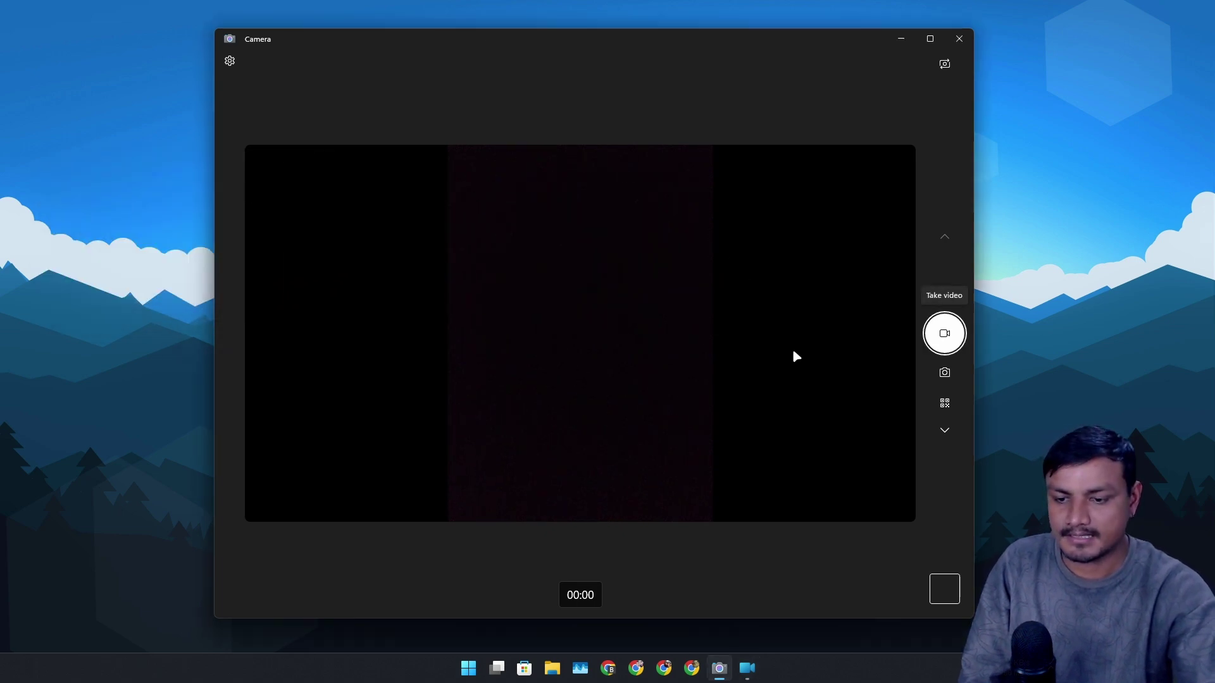
pyautogui.click(745, 669)
pyautogui.moveTo(167, 175); pyautogui.dragTo(540, 226)
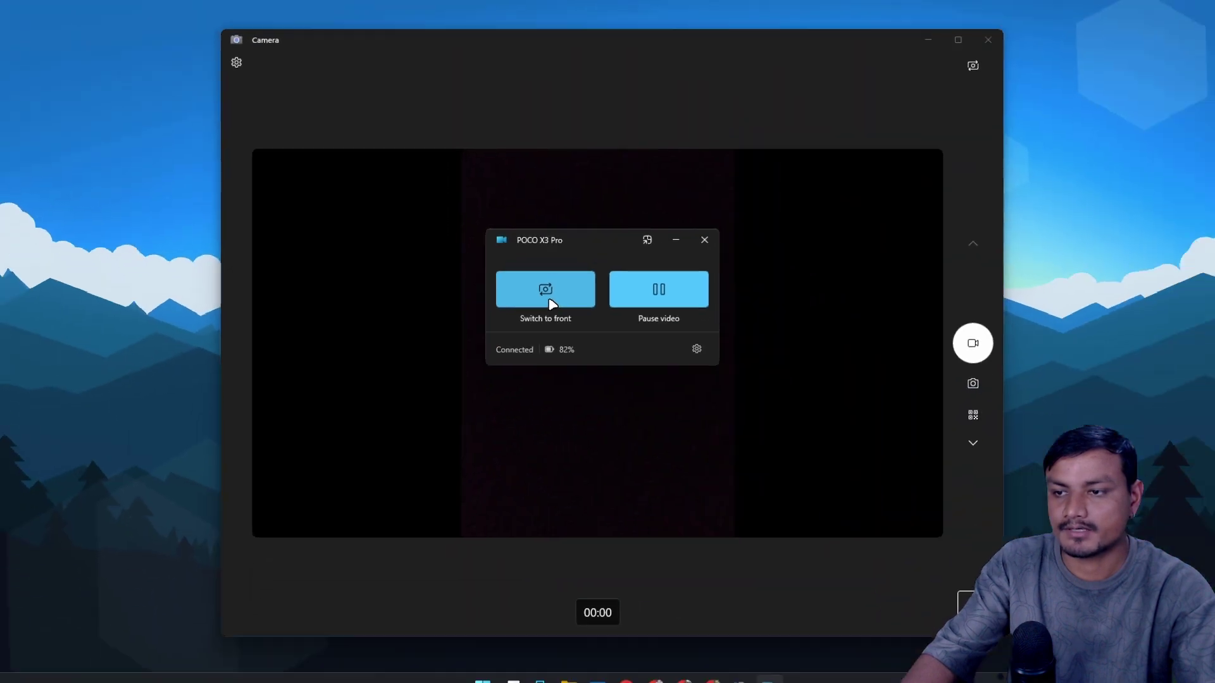
pyautogui.click(587, 303)
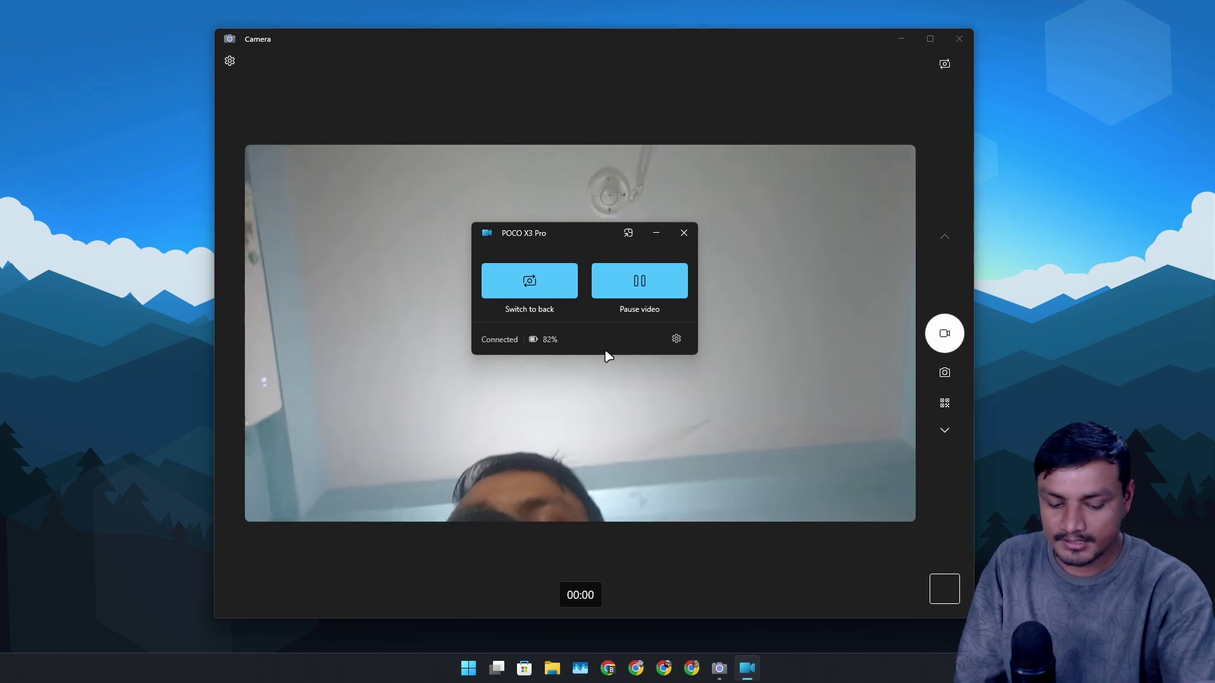
# Disconnect the POCO X3 Pro camera panel and close the Camera app.
pyautogui.moveTo(573, 242); pyautogui.dragTo(1096, 218)
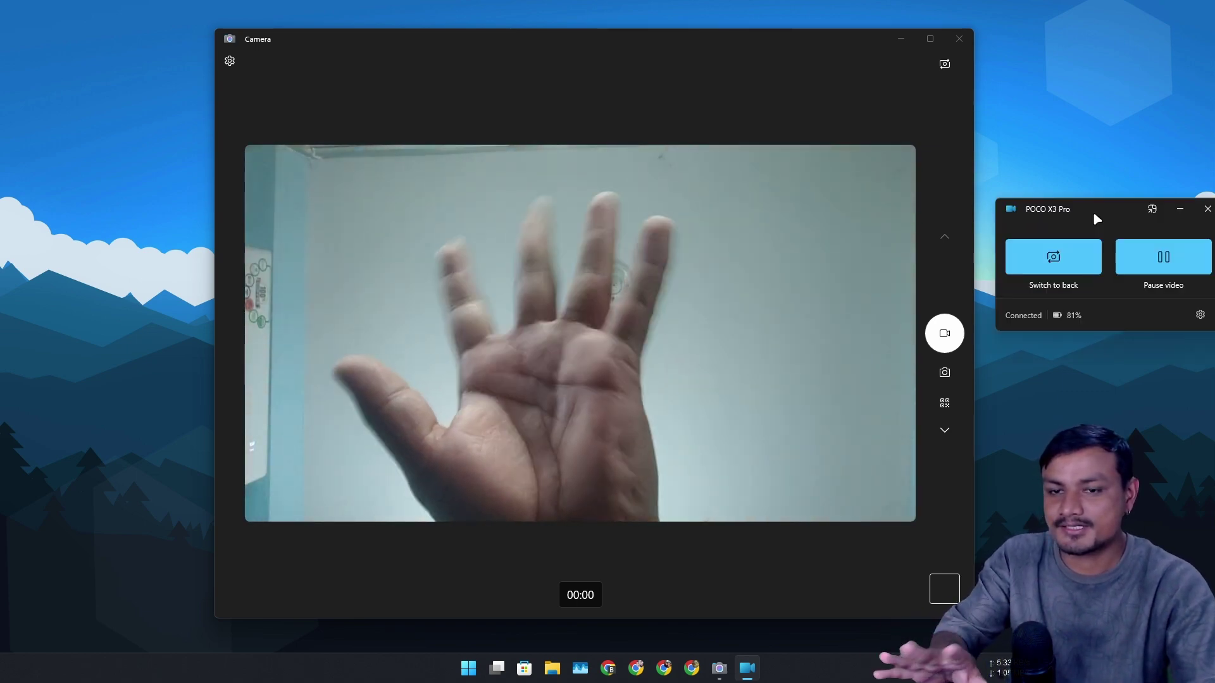
pyautogui.moveTo(1093, 211); pyautogui.dragTo(719, 195)
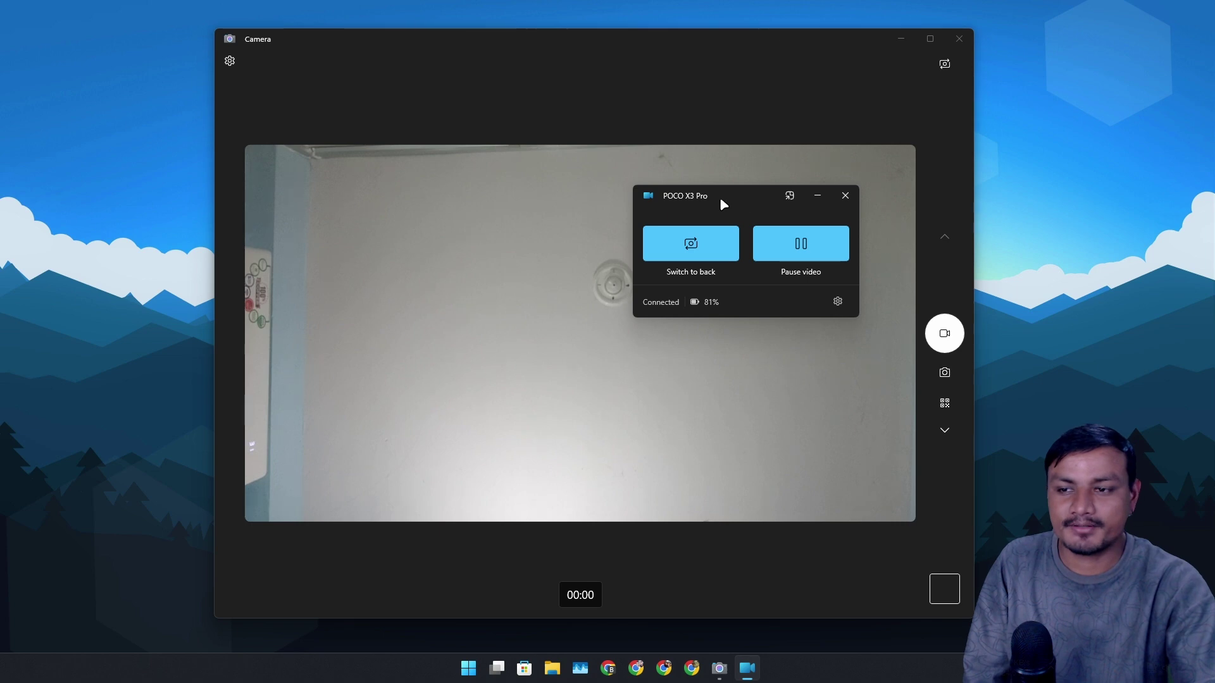
pyautogui.click(829, 196)
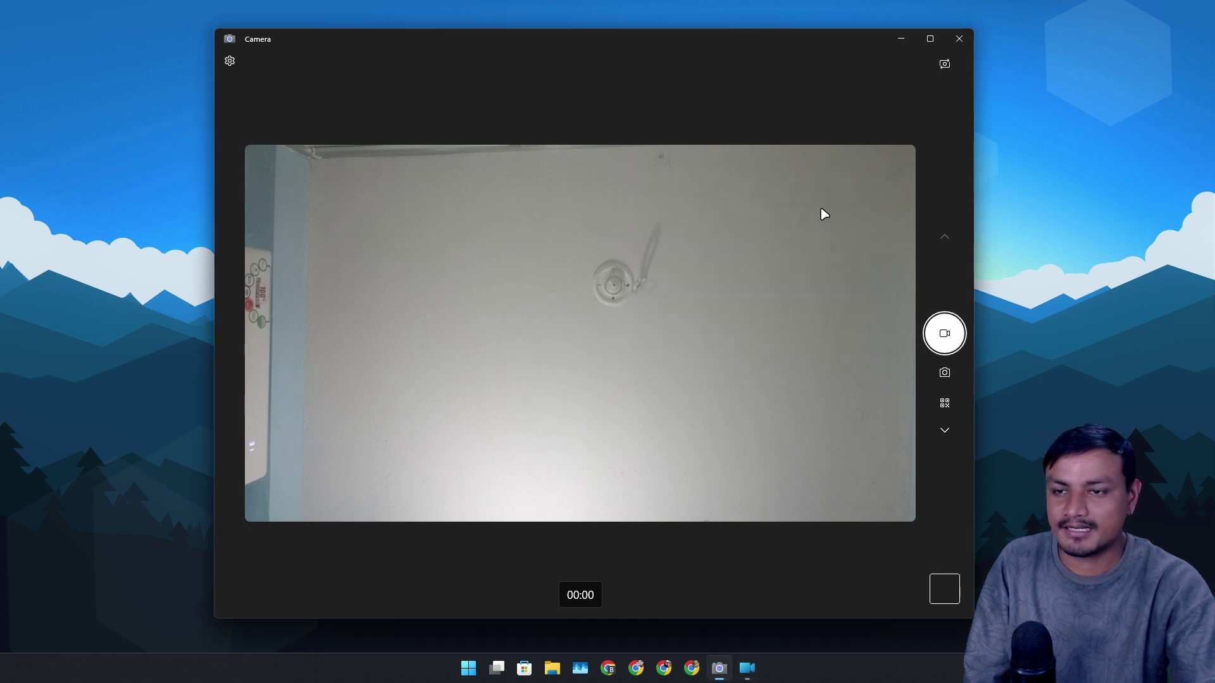
pyautogui.click(748, 672)
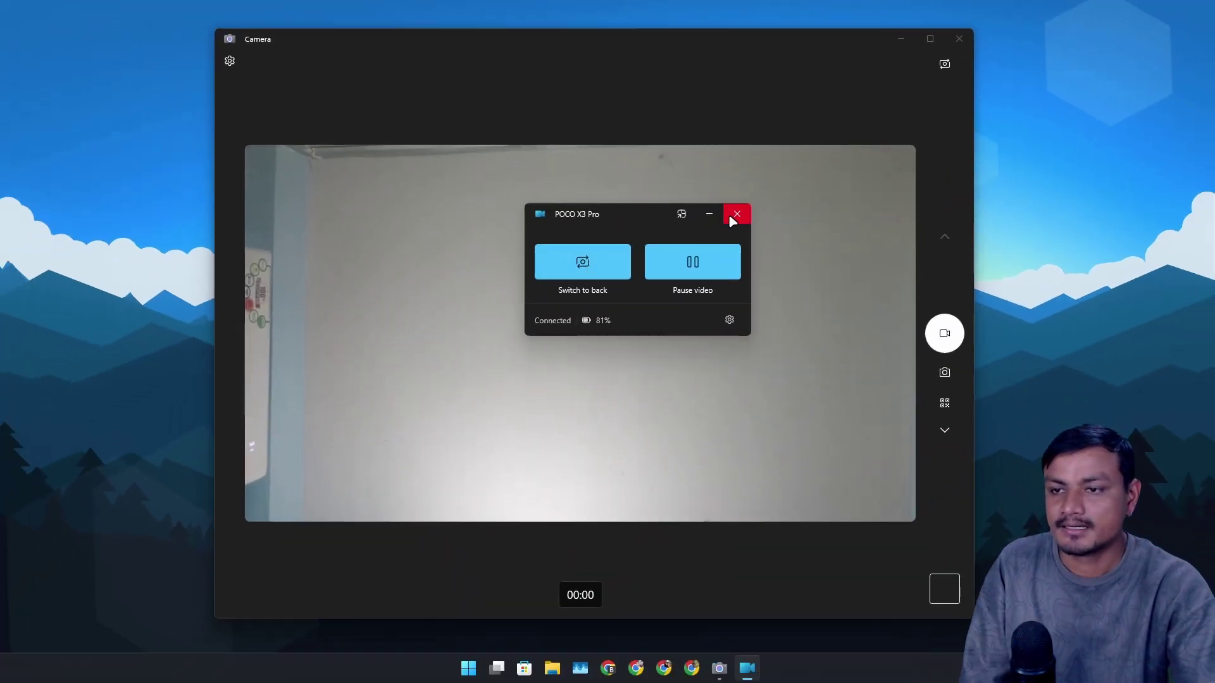
pyautogui.click(737, 214)
pyautogui.click(613, 309)
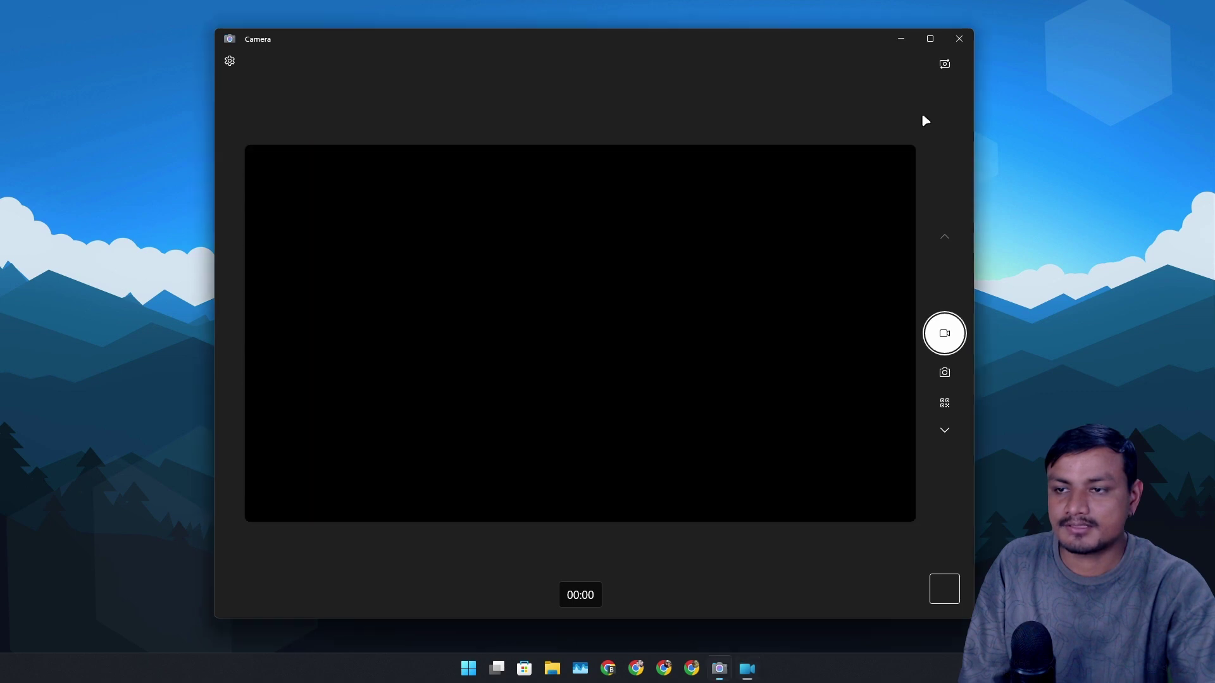
pyautogui.click(959, 38)
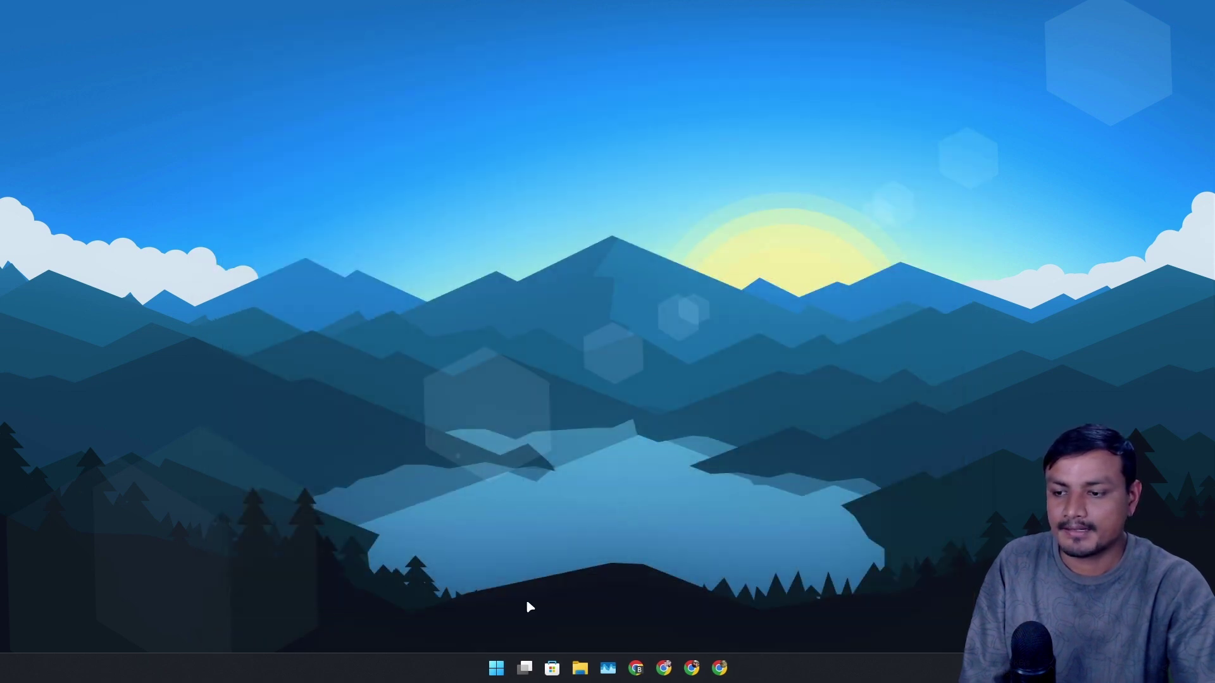
# Launch OBS Studio (64bit) from a search for 'o' and open the Sources add list.
pyautogui.press('super')
pyautogui.click(591, 213)
pyautogui.write('obs')
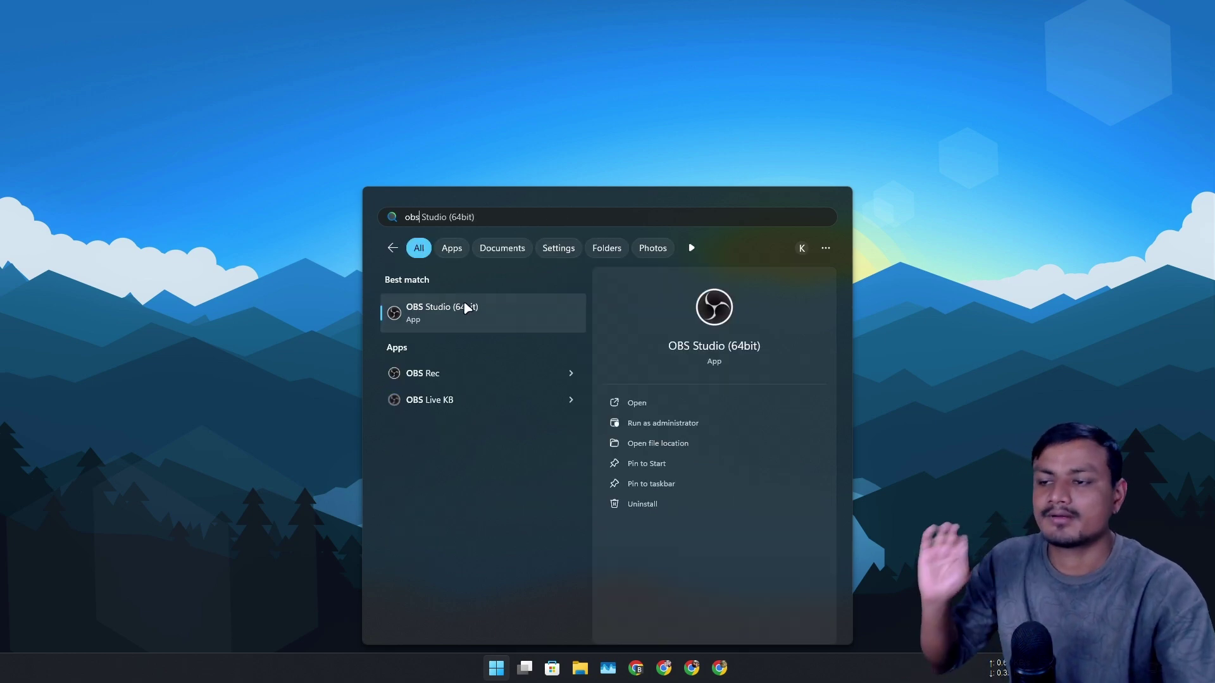
pyautogui.click(466, 306)
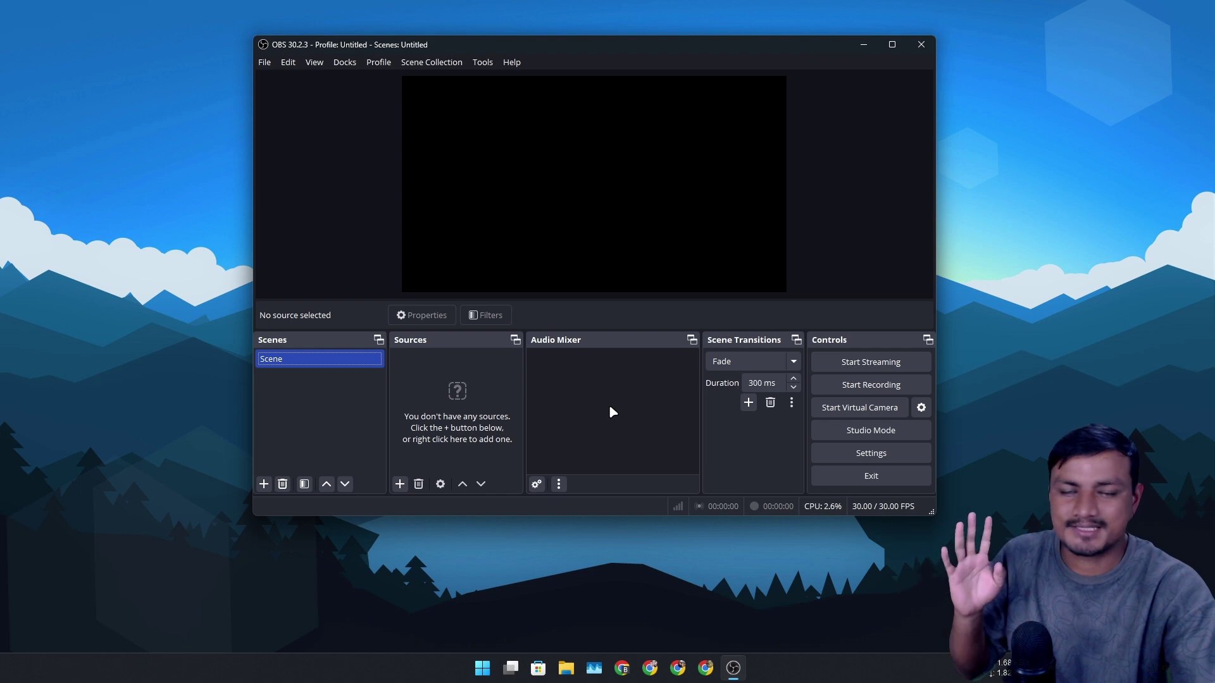
pyautogui.click(400, 485)
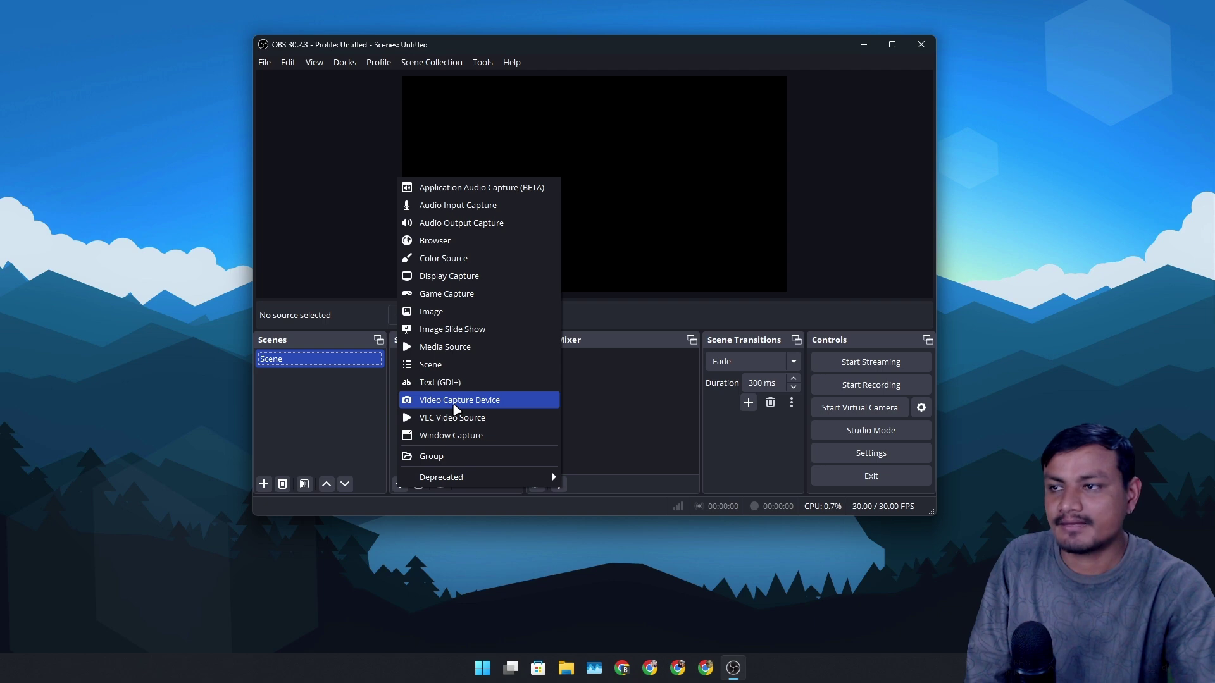
# Add a Video Capture Device source using POCO X3 Pro (Windows Virtual Camera).
pyautogui.click(454, 403)
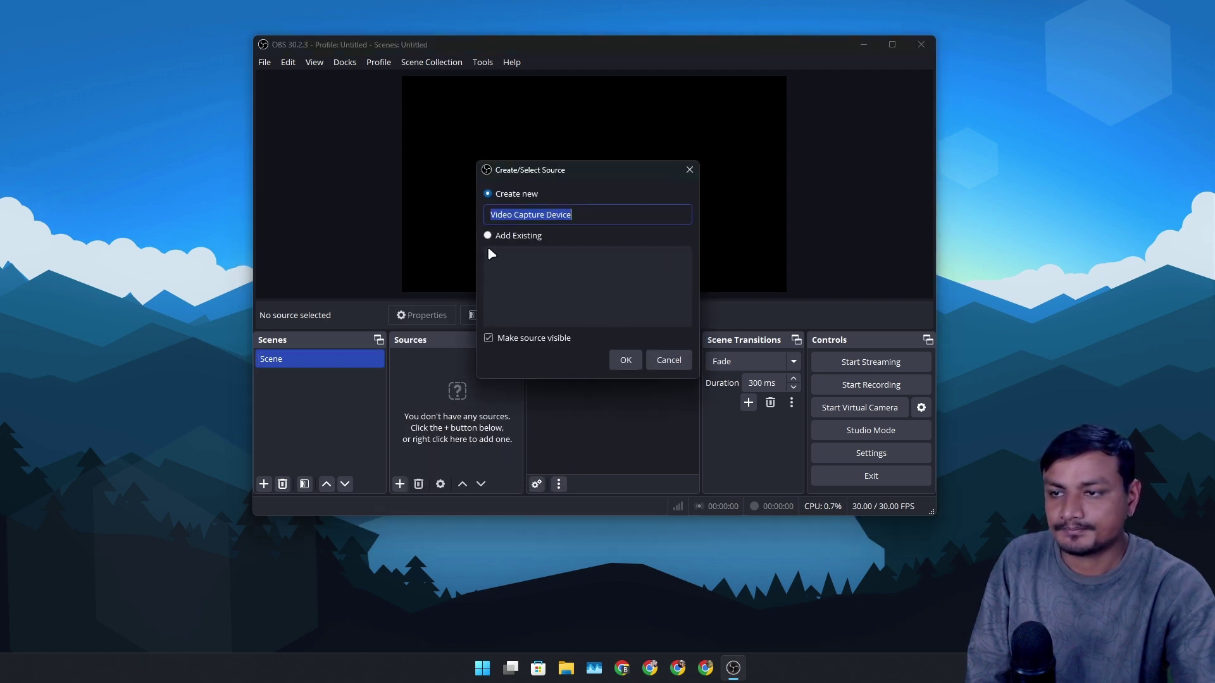
pyautogui.click(624, 356)
pyautogui.click(531, 285)
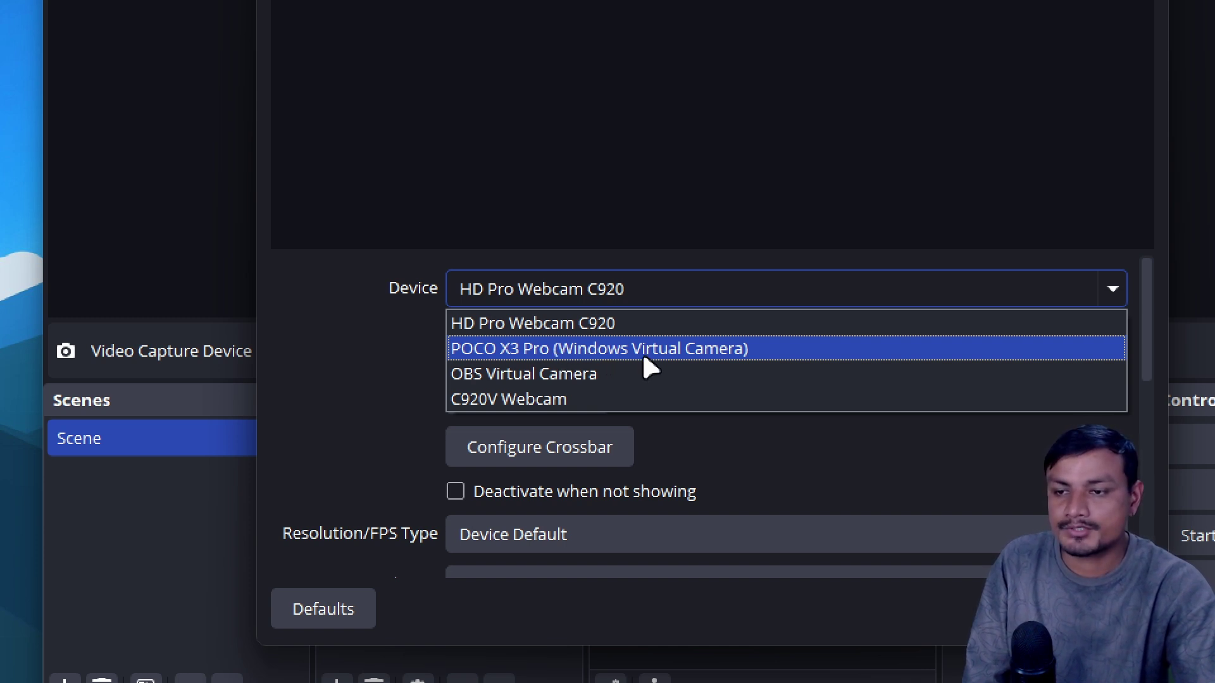
pyautogui.click(698, 348)
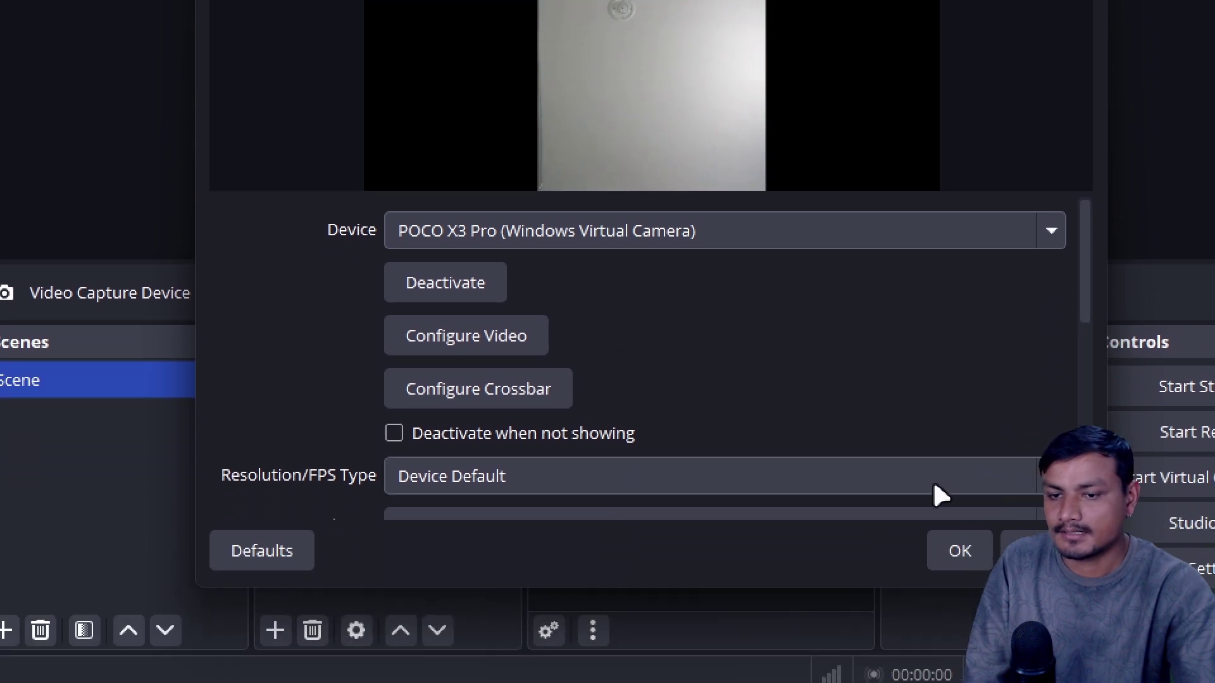
# Set Resolution/FPS Type to Custom at 1280x720 and apply the source properties.
pyautogui.scroll(-2, 917, 595)
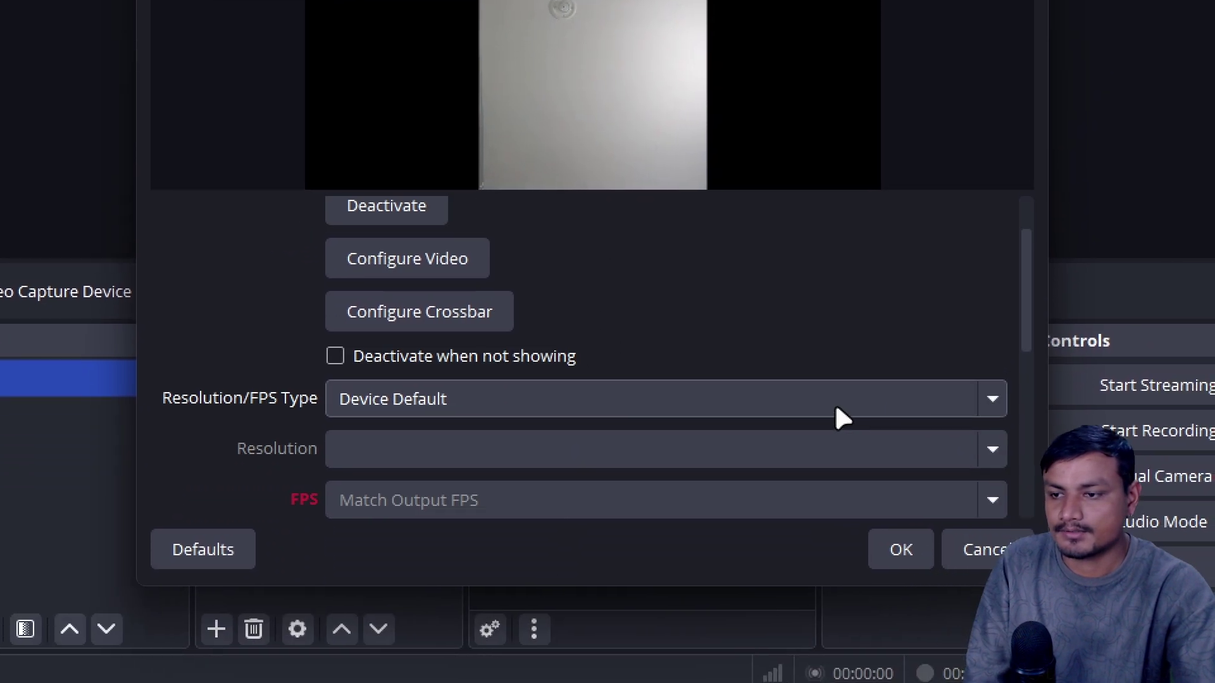
pyautogui.click(420, 405)
pyautogui.click(380, 459)
pyautogui.click(381, 451)
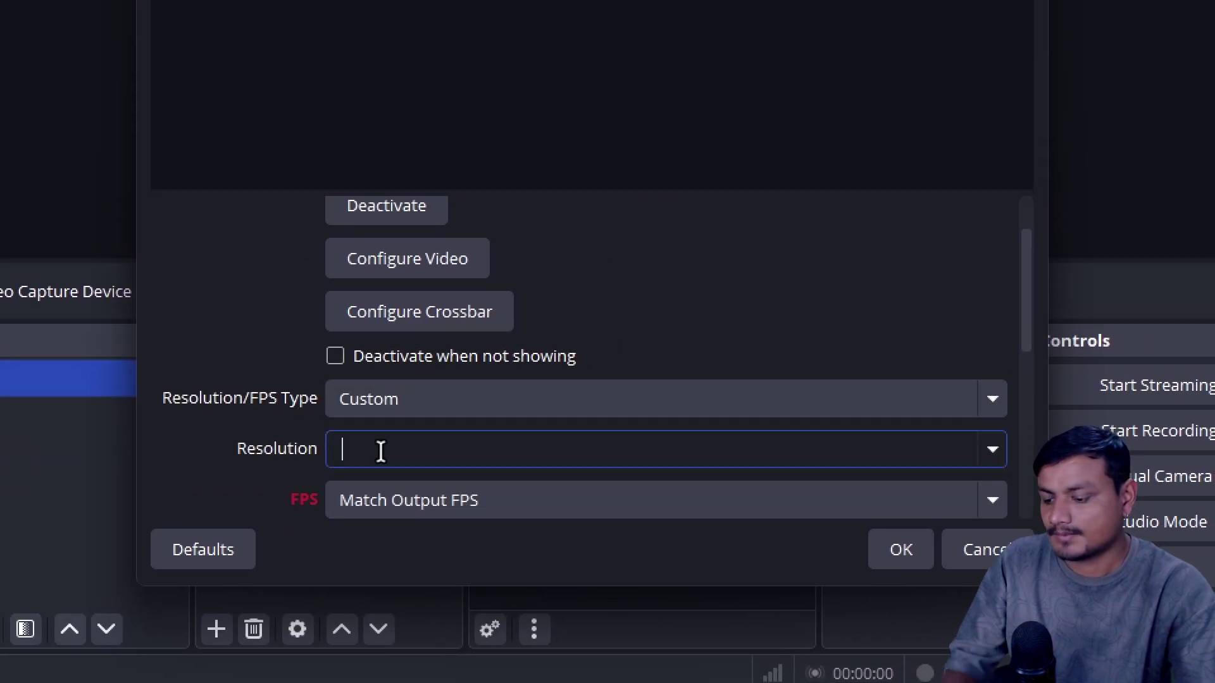
pyautogui.write('1280x720')
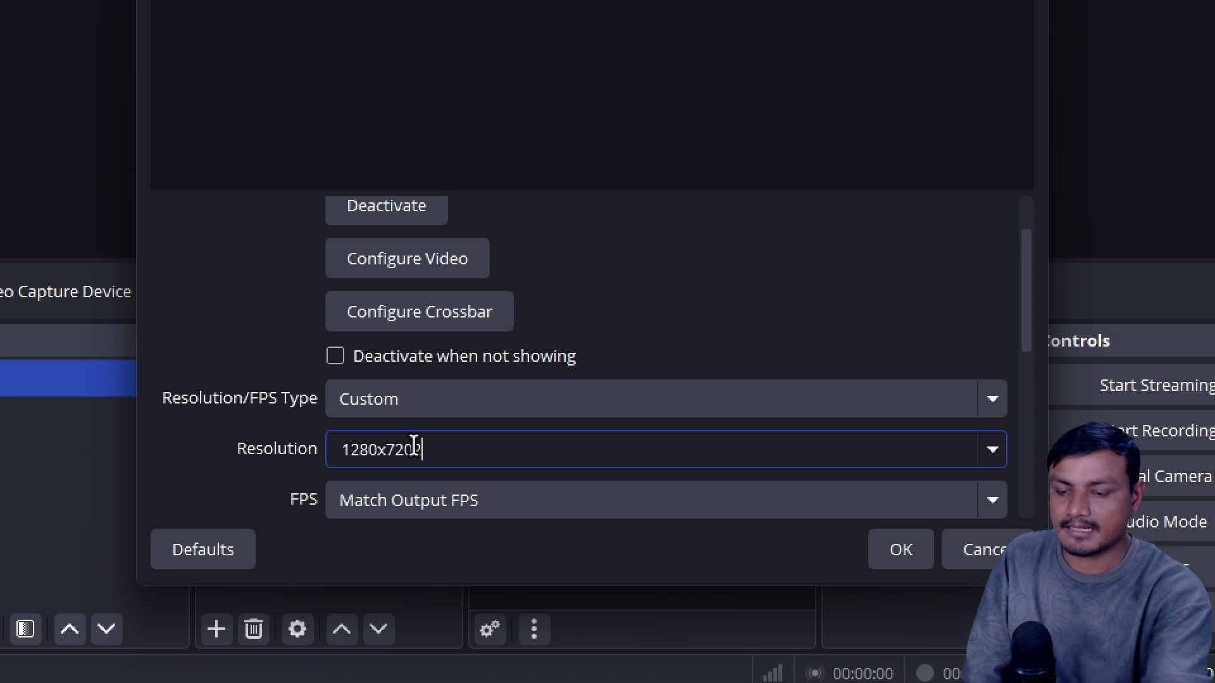
pyautogui.press('Return')
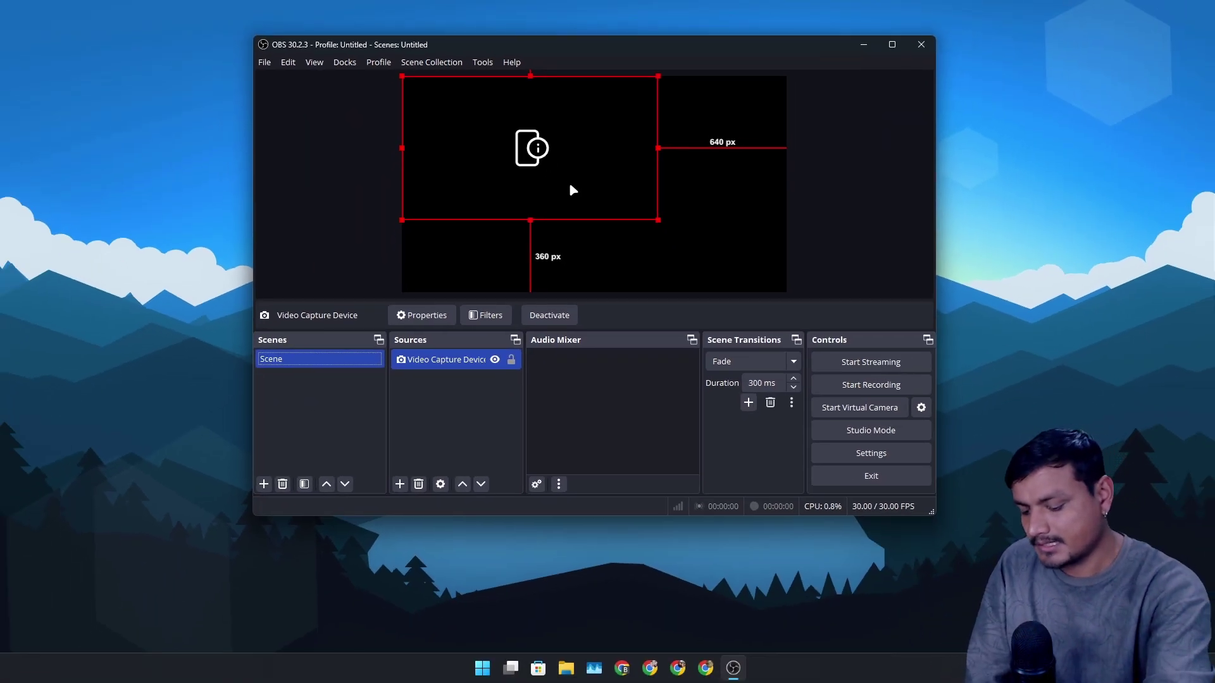
# Enlarge the phone camera source in OBS so it fills the entire canvas.
pyautogui.moveTo(657, 223); pyautogui.dragTo(766, 293)
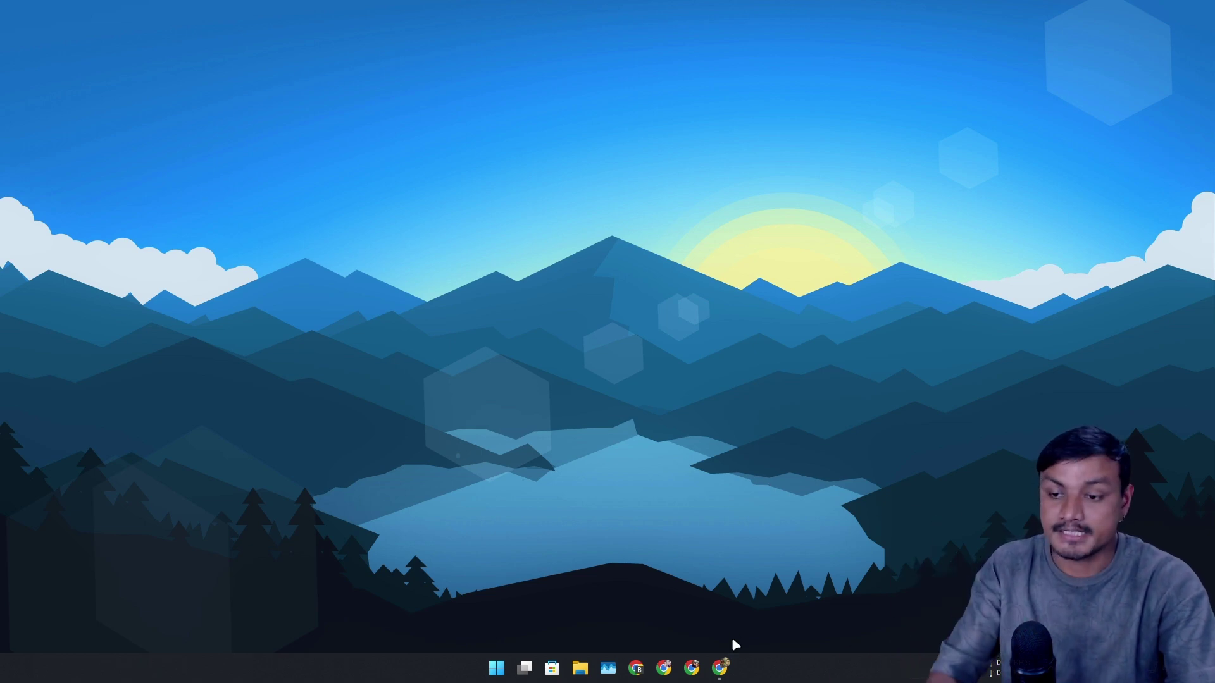
# Return to the 'Use your Pixel phone as a webcam' help article and highlight 'Webcam' in step 3.
pyautogui.click(728, 673)
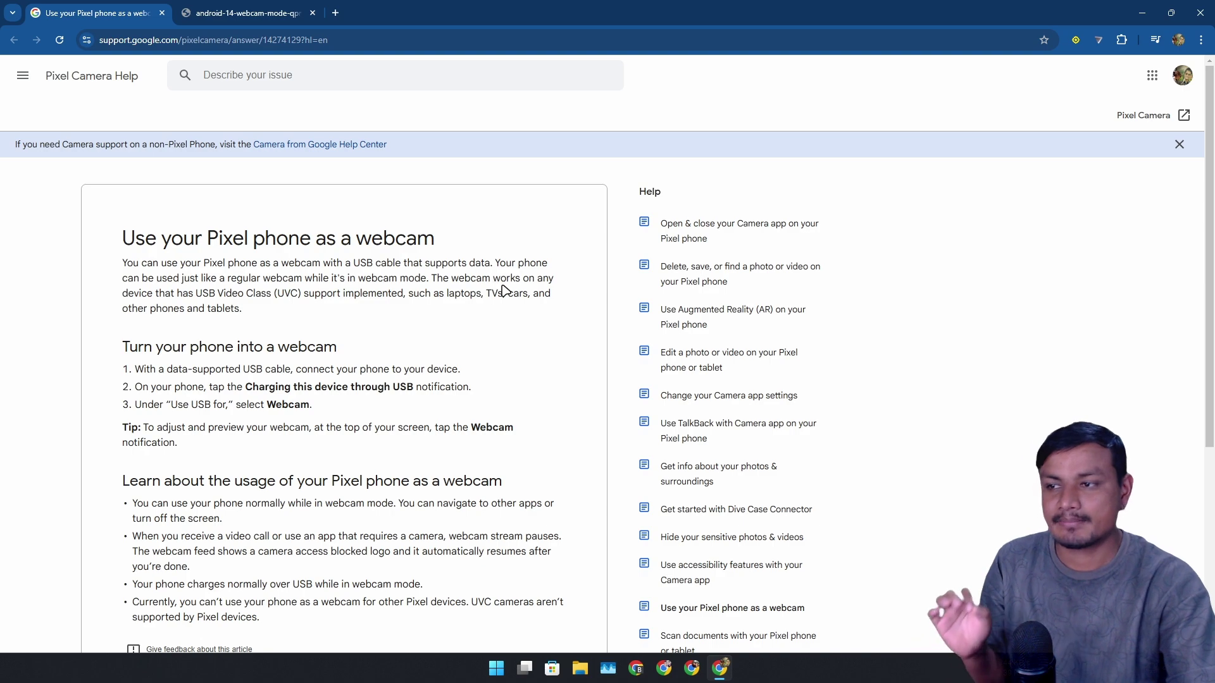
pyautogui.scroll(-2, 353, 412)
pyautogui.scroll(1, 349, 355)
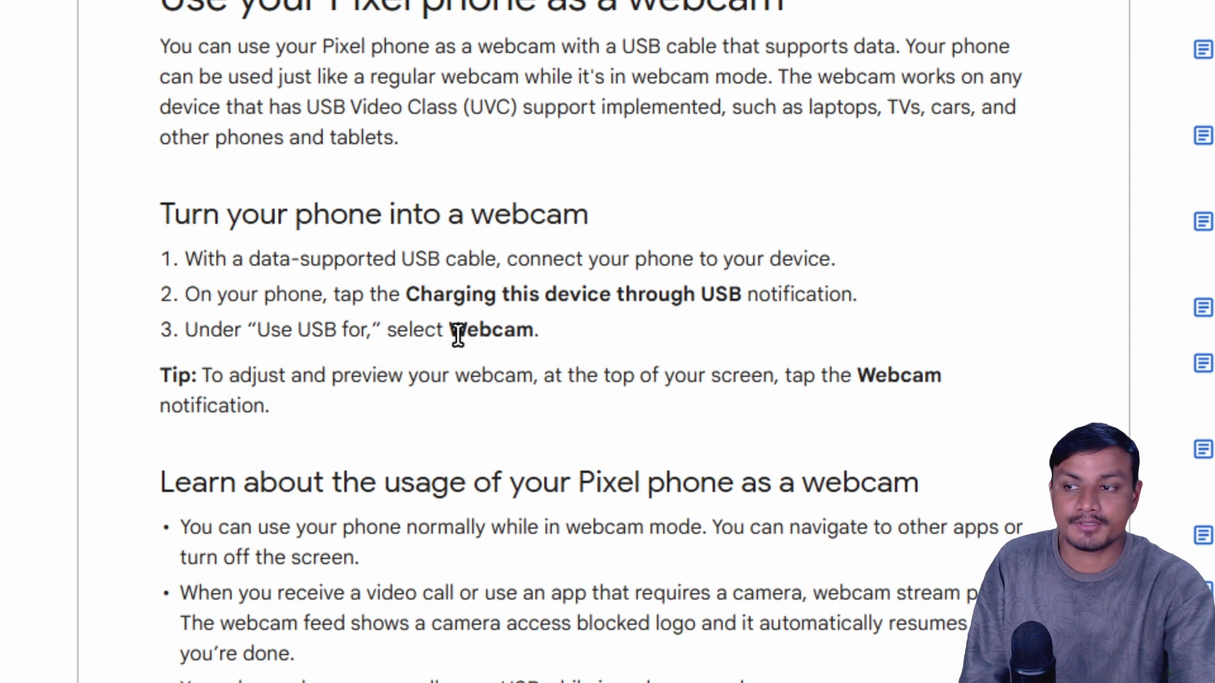
pyautogui.moveTo(449, 330); pyautogui.dragTo(538, 338)
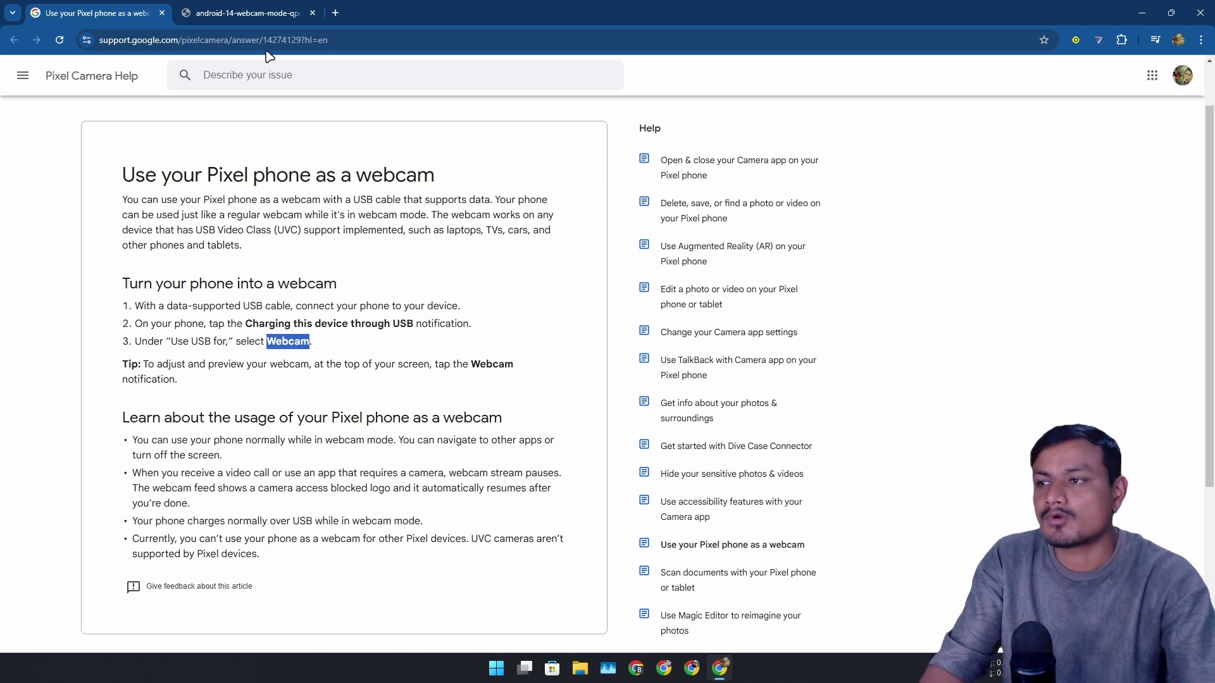
# Switch to the android-14-webcam-mode tab showing USB Preferences with Webcam selected.
pyautogui.click(274, 15)
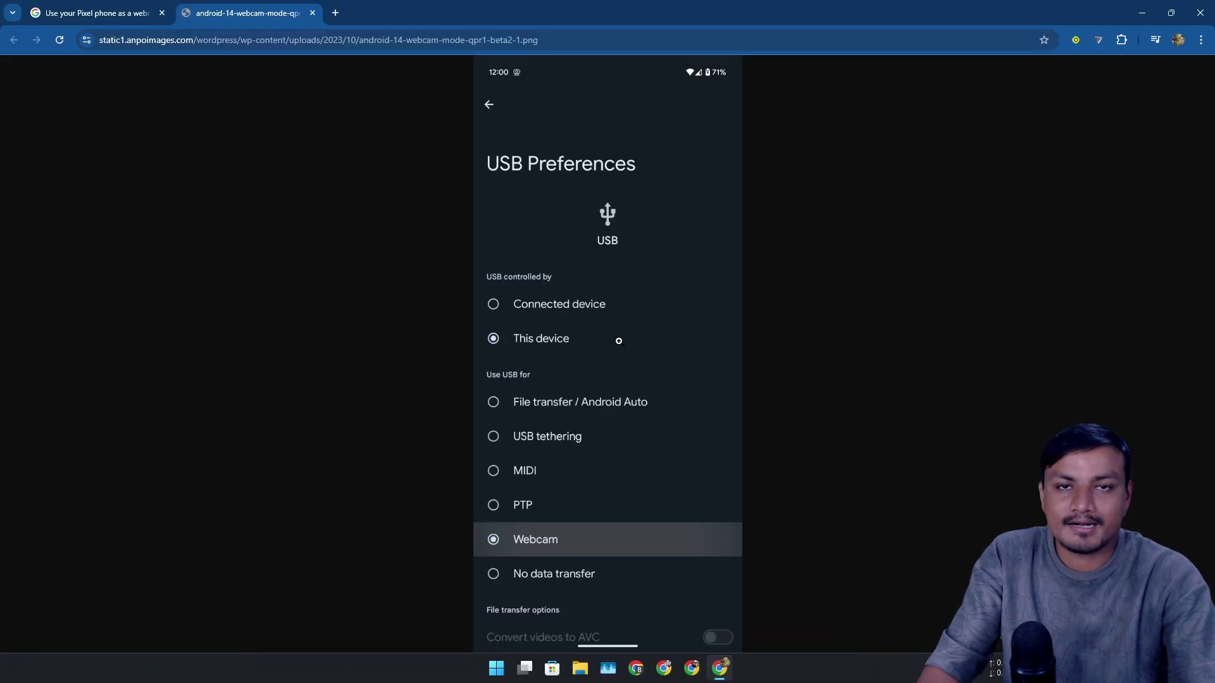
# Minimize Chrome to reveal the empty Windows 11 desktop.
pyautogui.click(1142, 12)
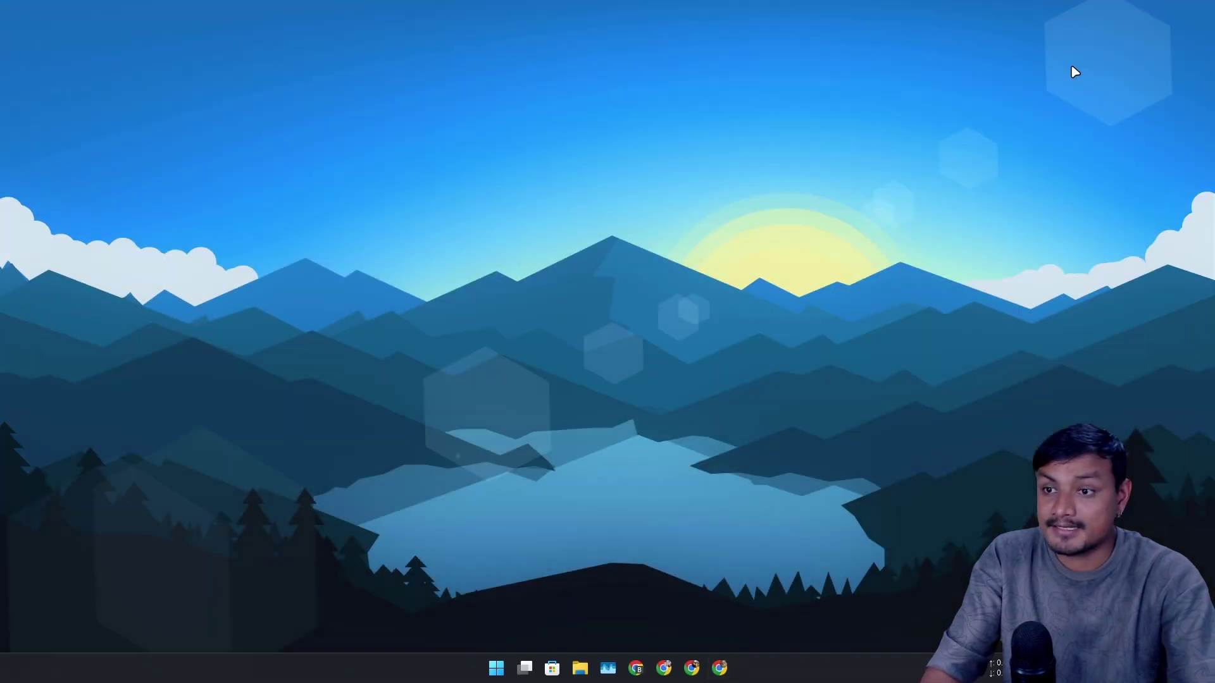